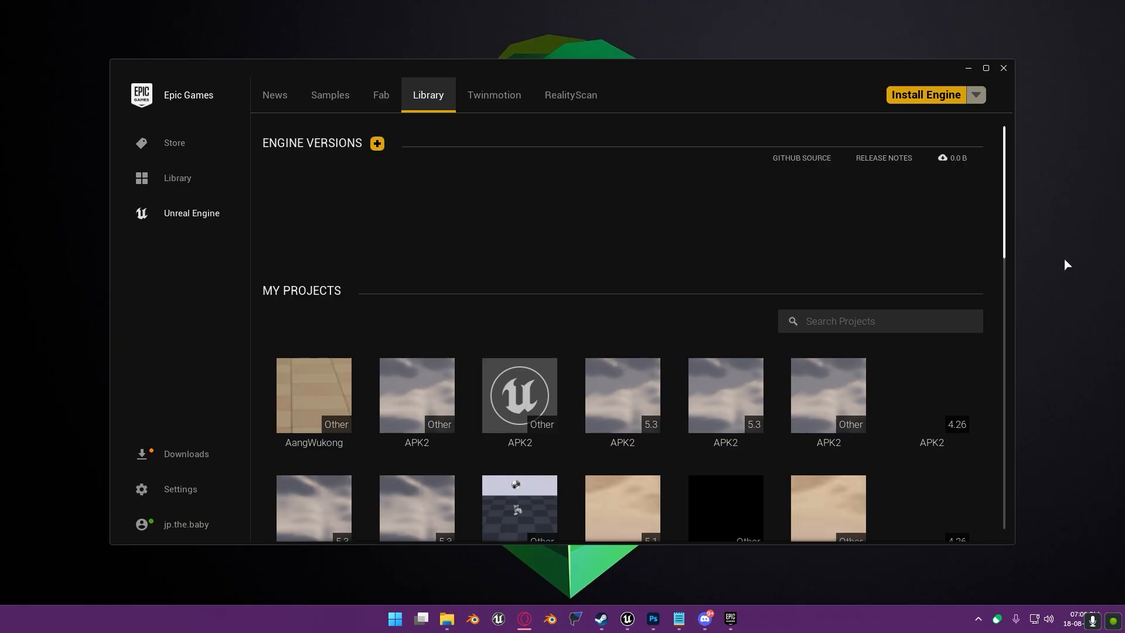
Add a new engine version slot in the Unreal Engine library and choose version 5.3.2
click(377, 143)
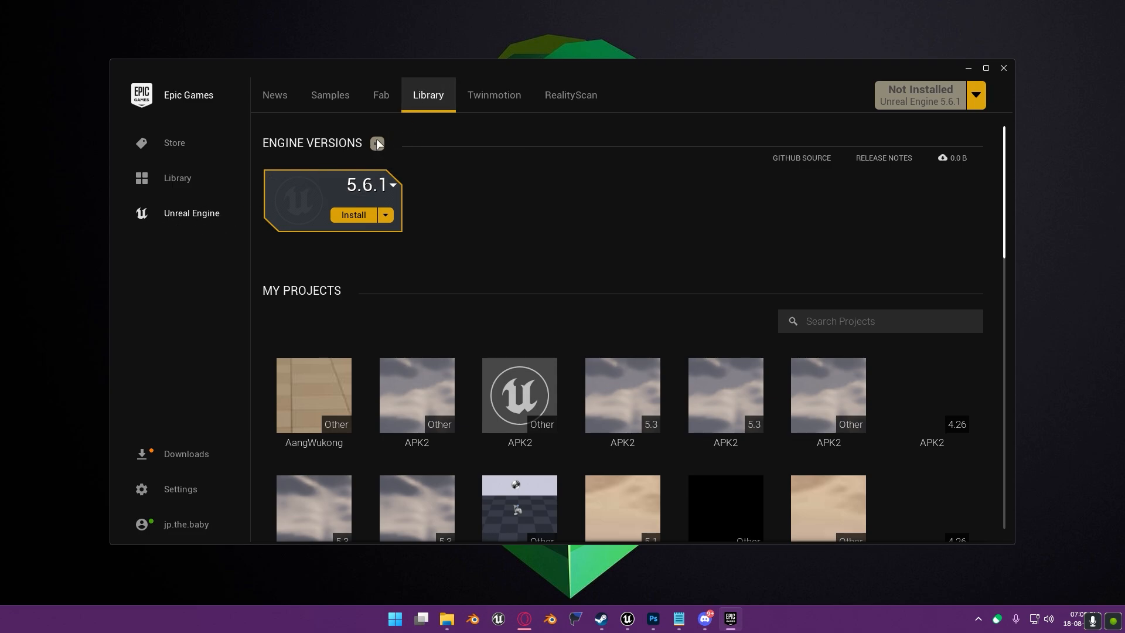
click(372, 184)
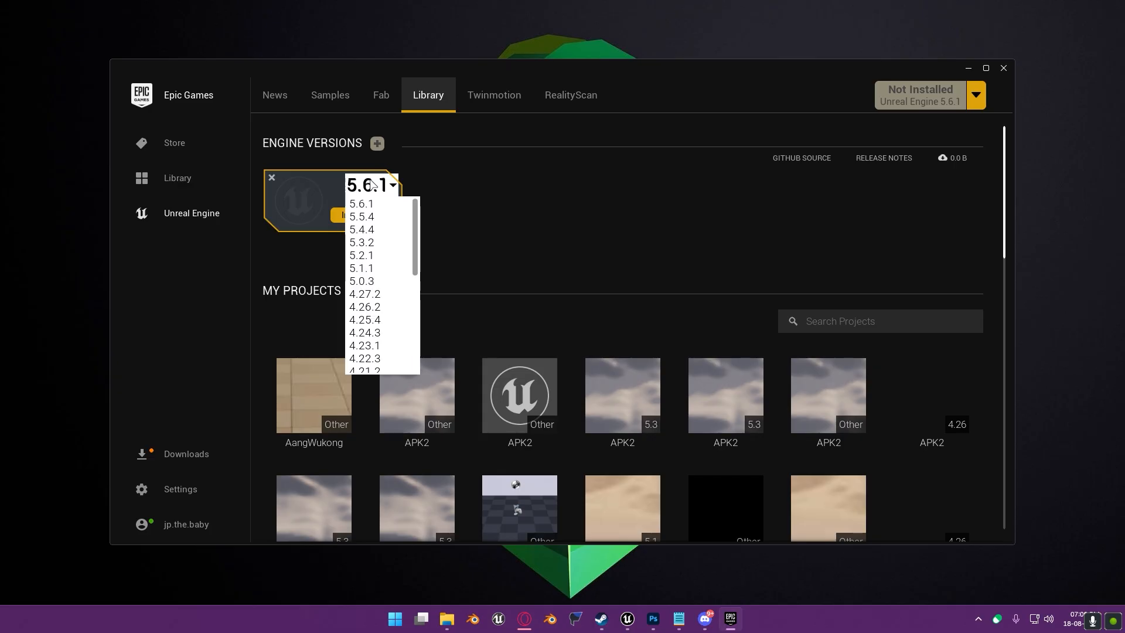
click(360, 242)
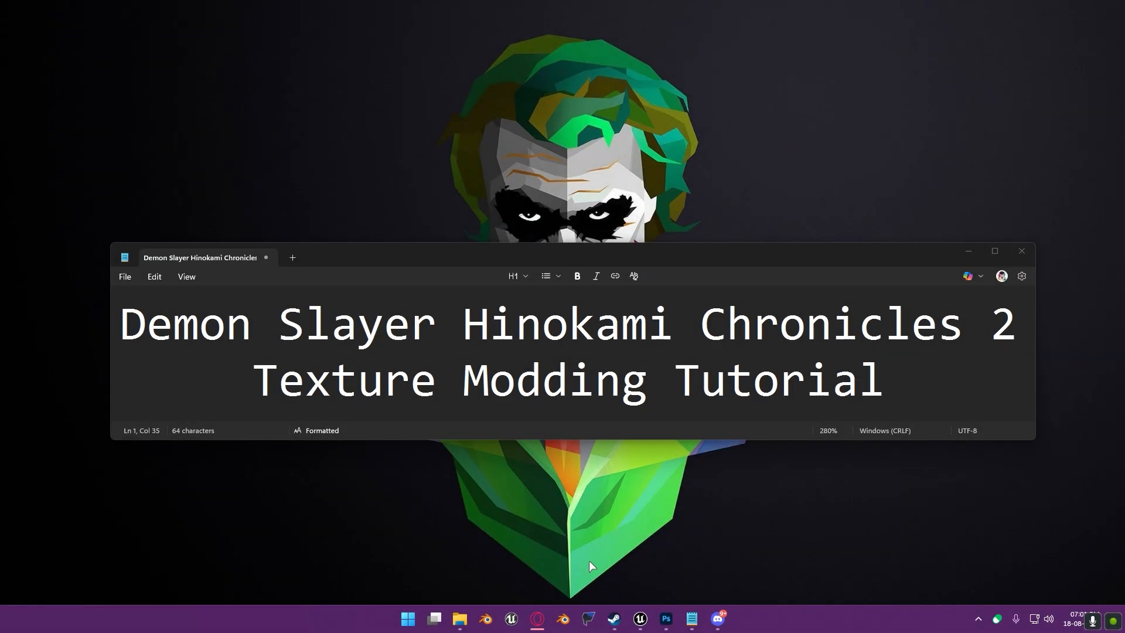
Switch to the open APK2 project in Unreal Editor and check its engine version details
click(640, 618)
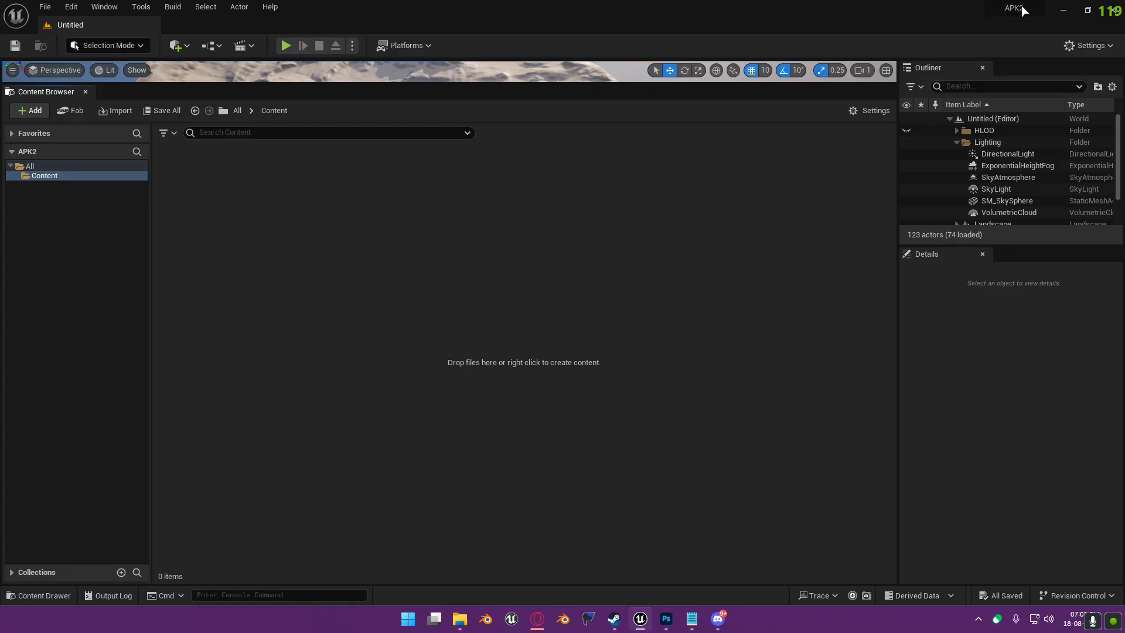
mouse_move(984, 8)
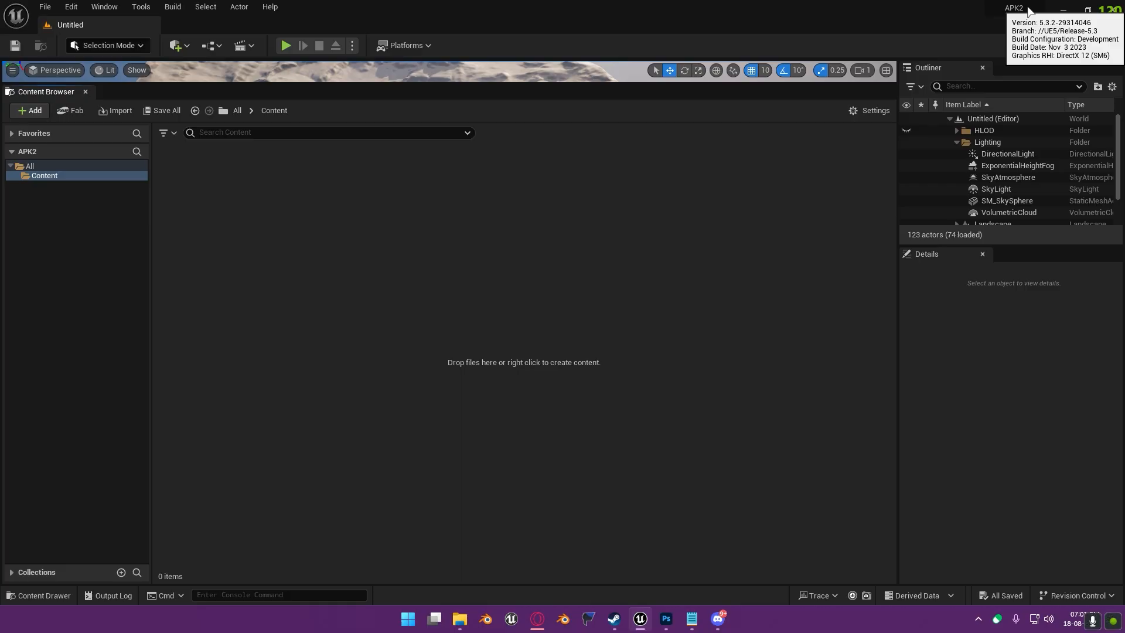
click(1062, 10)
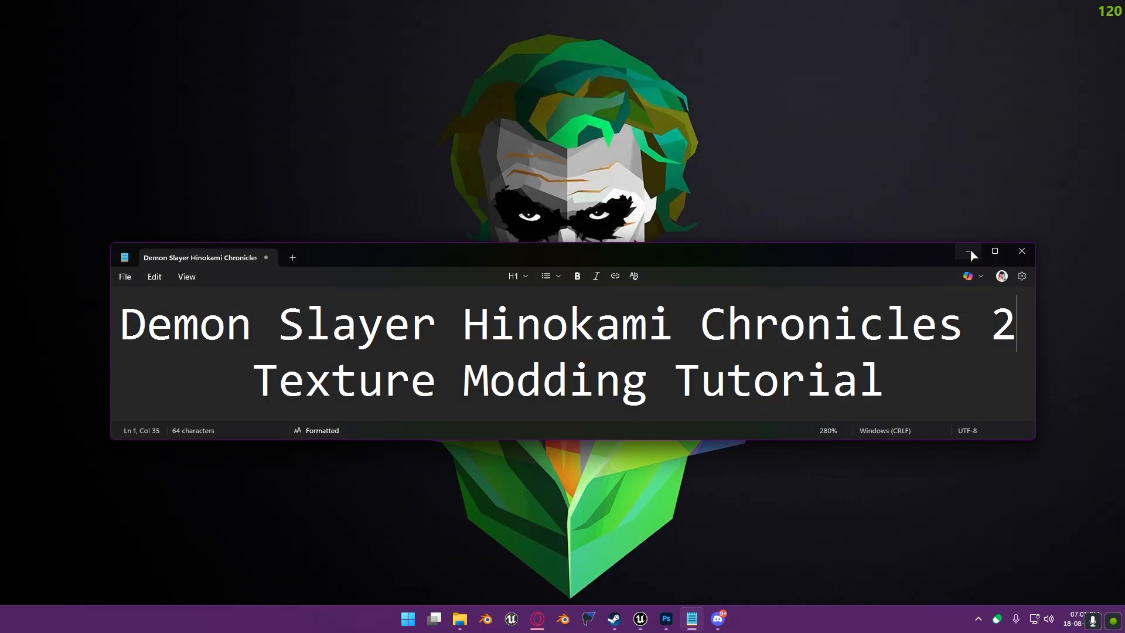
Clear the note window off the desktop and launch FModel
click(969, 251)
right_click(787, 264)
click(819, 299)
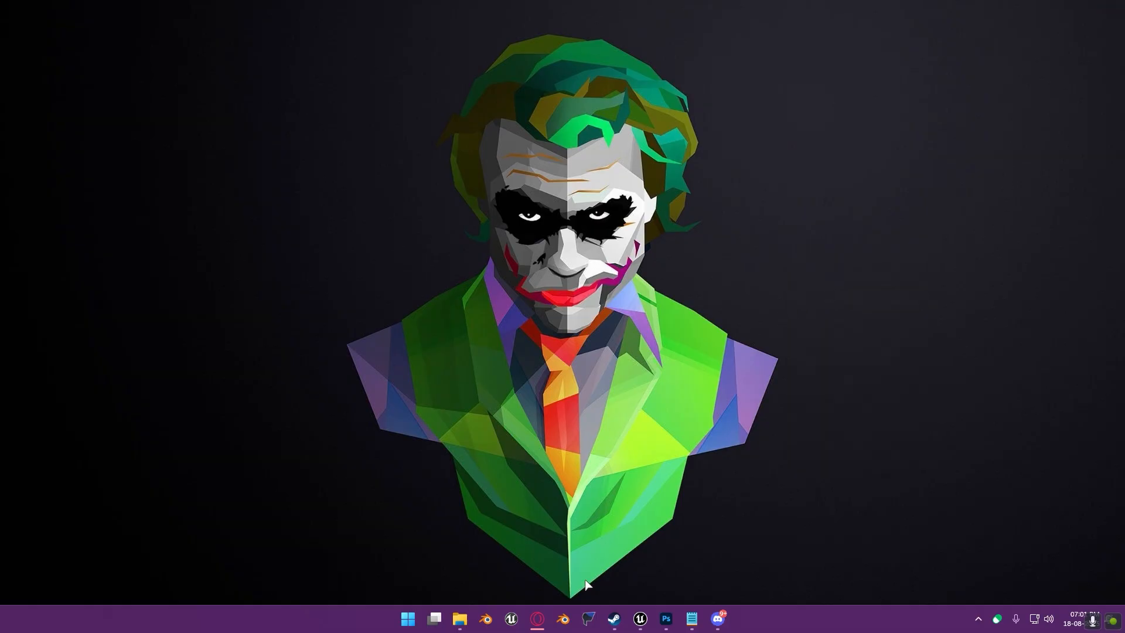
click(588, 620)
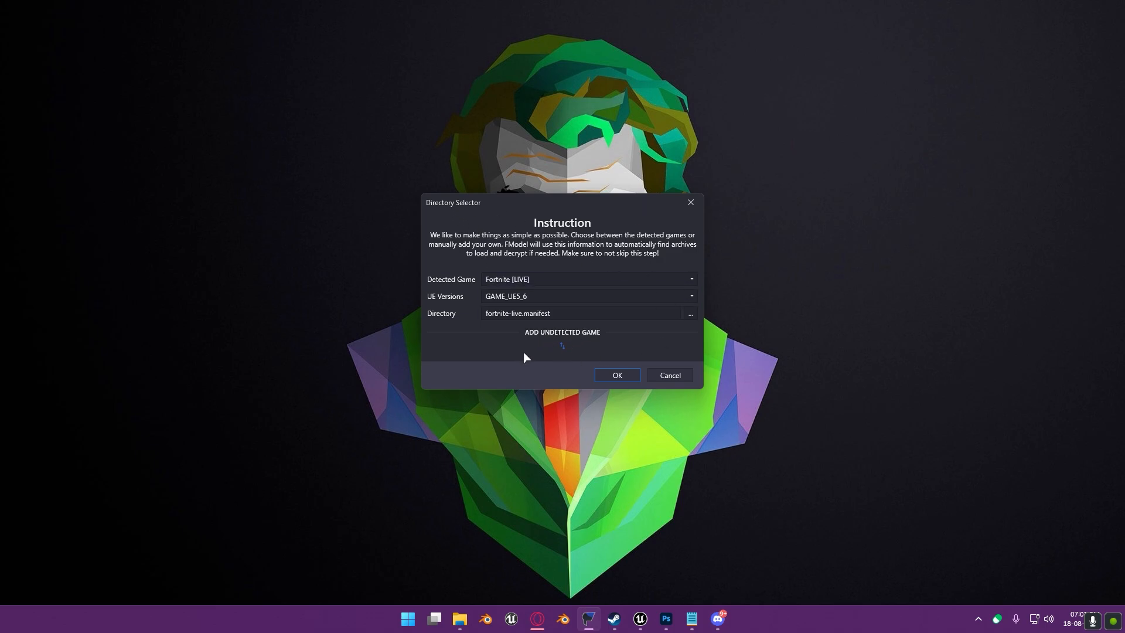
Switch to Steam and browse the local files of Demon Slayer The Hinokami Chronicles 2
click(614, 622)
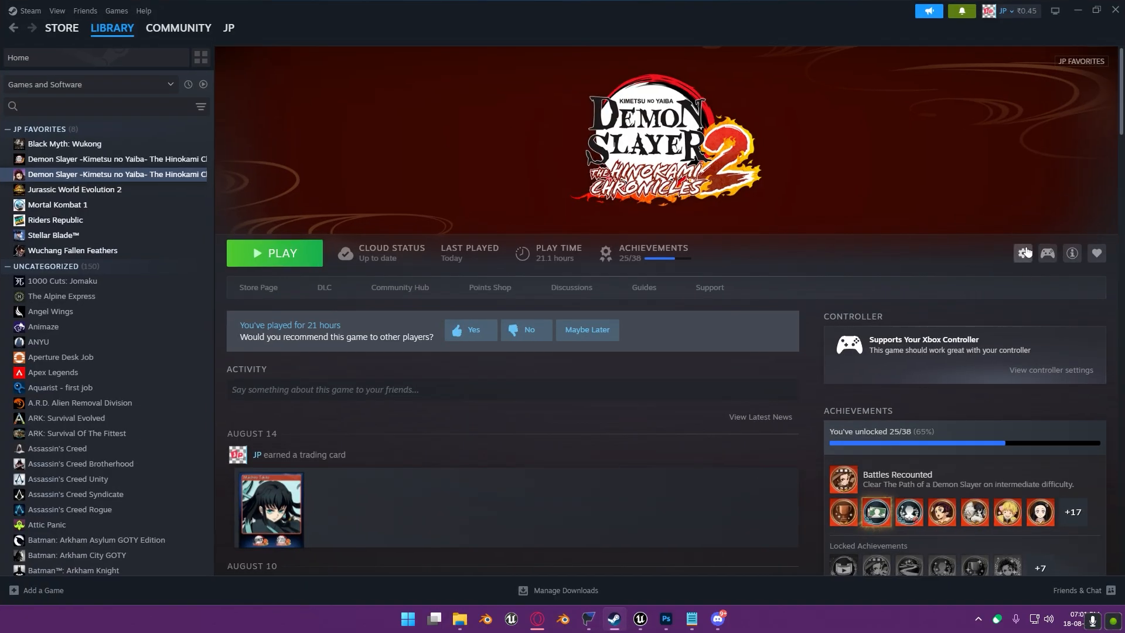
click(1023, 253)
mouse_move(1048, 294)
mouse_move(1040, 334)
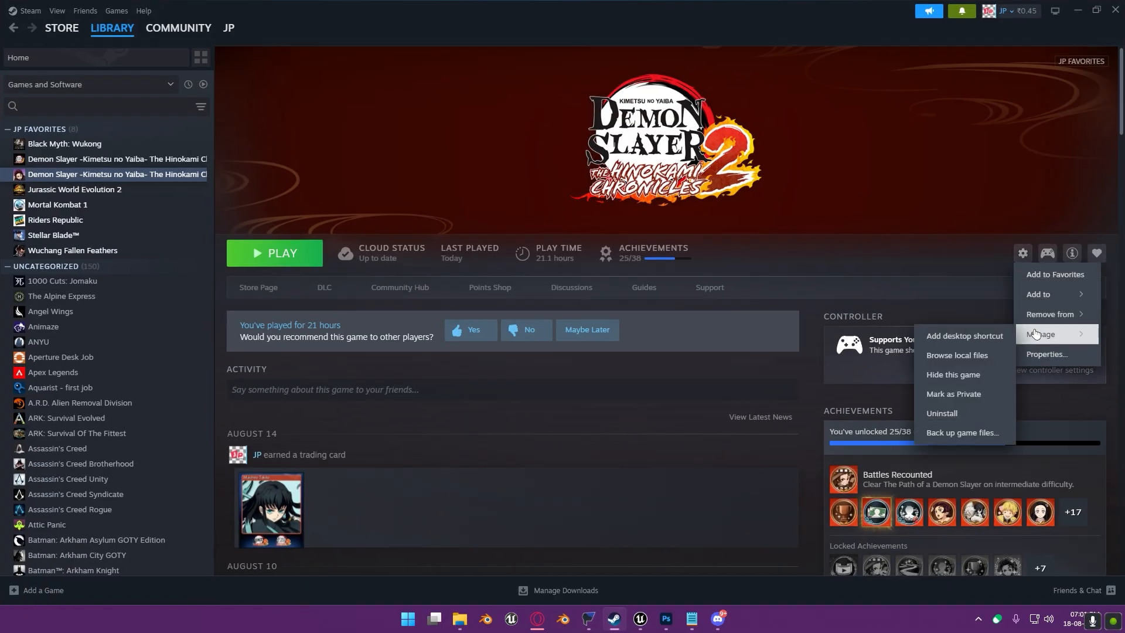
click(967, 353)
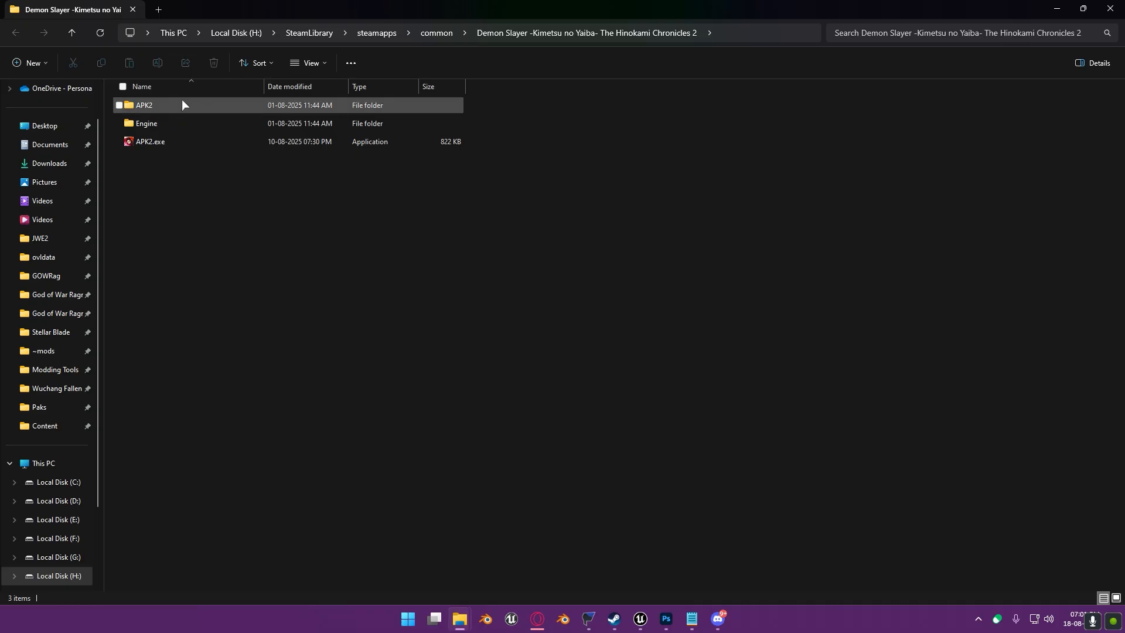
Go to APK2\Content\Paks inside the game folder and copy the folder's full path
double_click(183, 104)
double_click(171, 122)
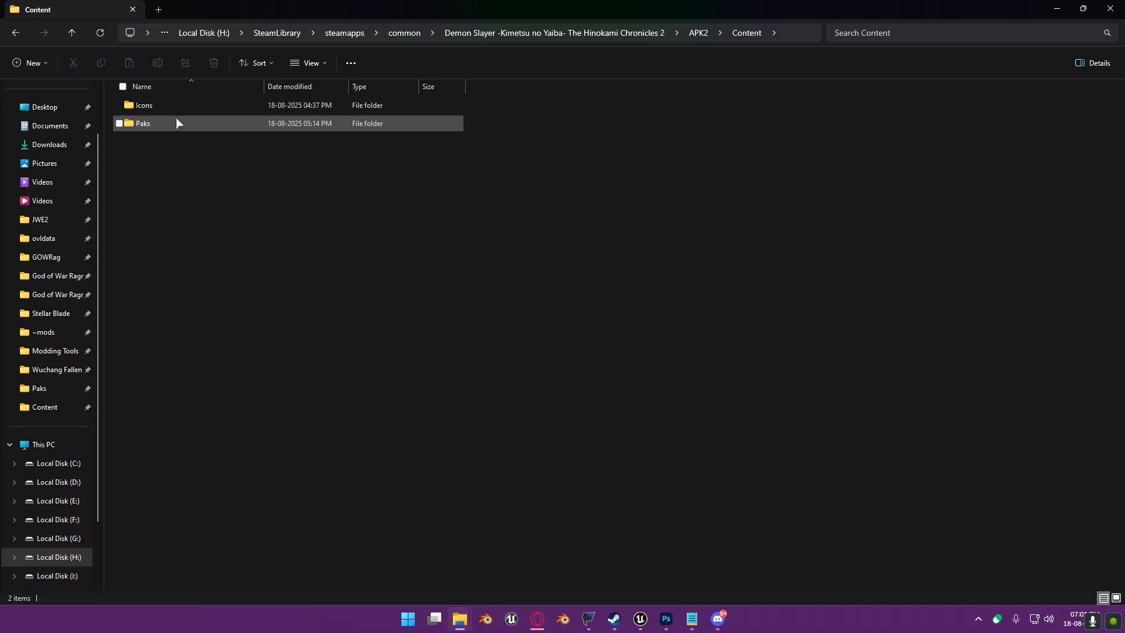
double_click(174, 122)
click(479, 34)
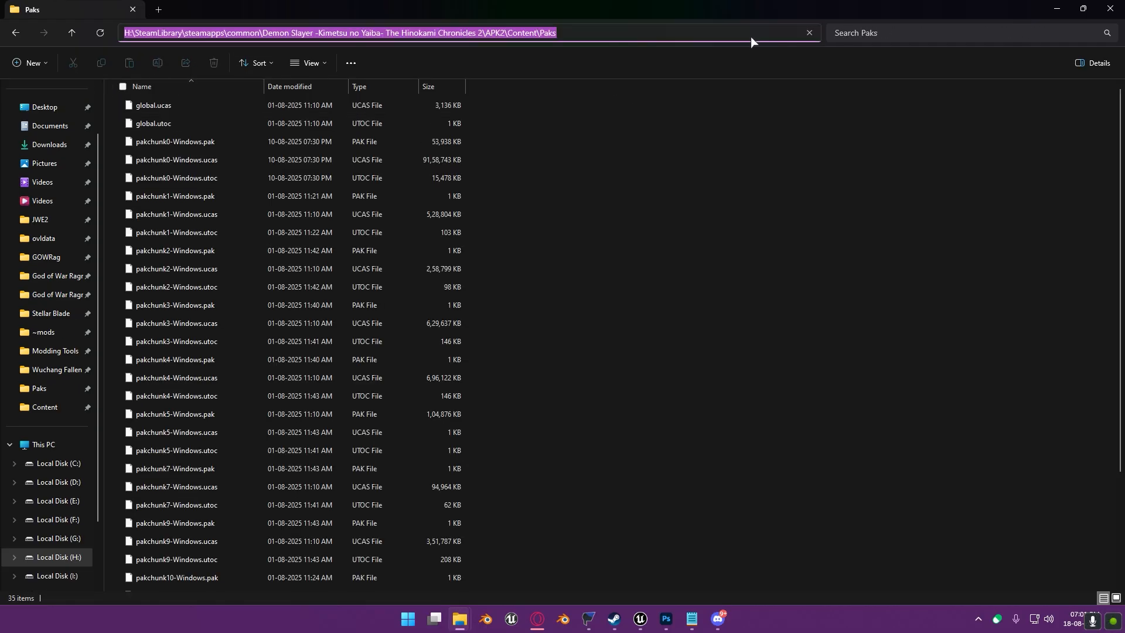
right_click(523, 36)
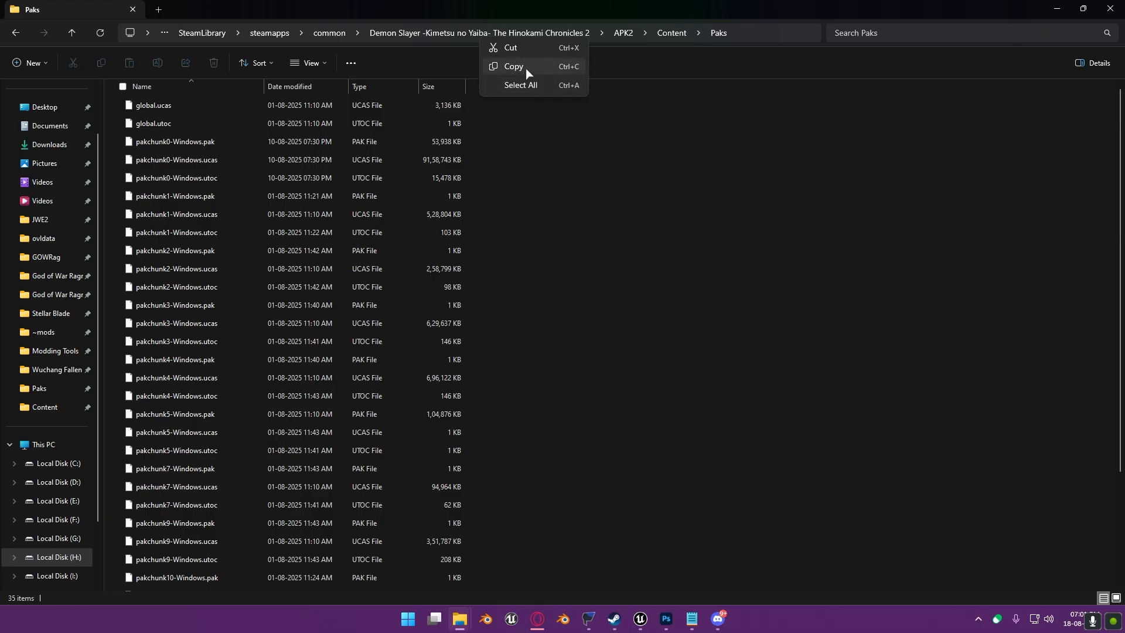
click(528, 68)
click(1049, 3)
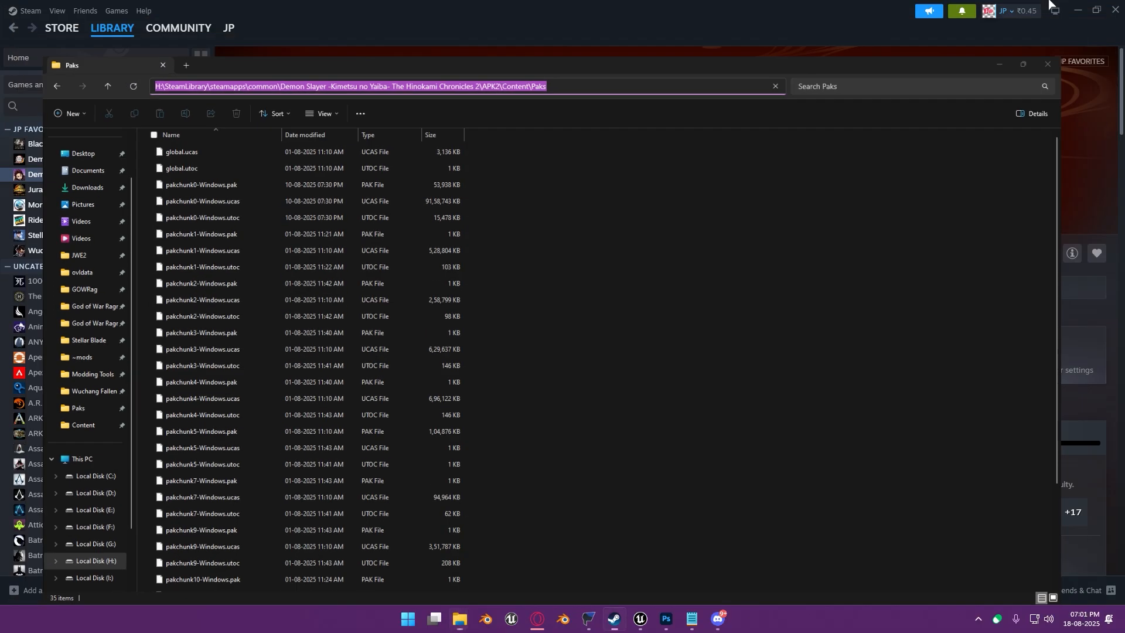
In FModel, add an undetected game named "Demon Slayer 2" with the copied Paks path as its directory
click(588, 618)
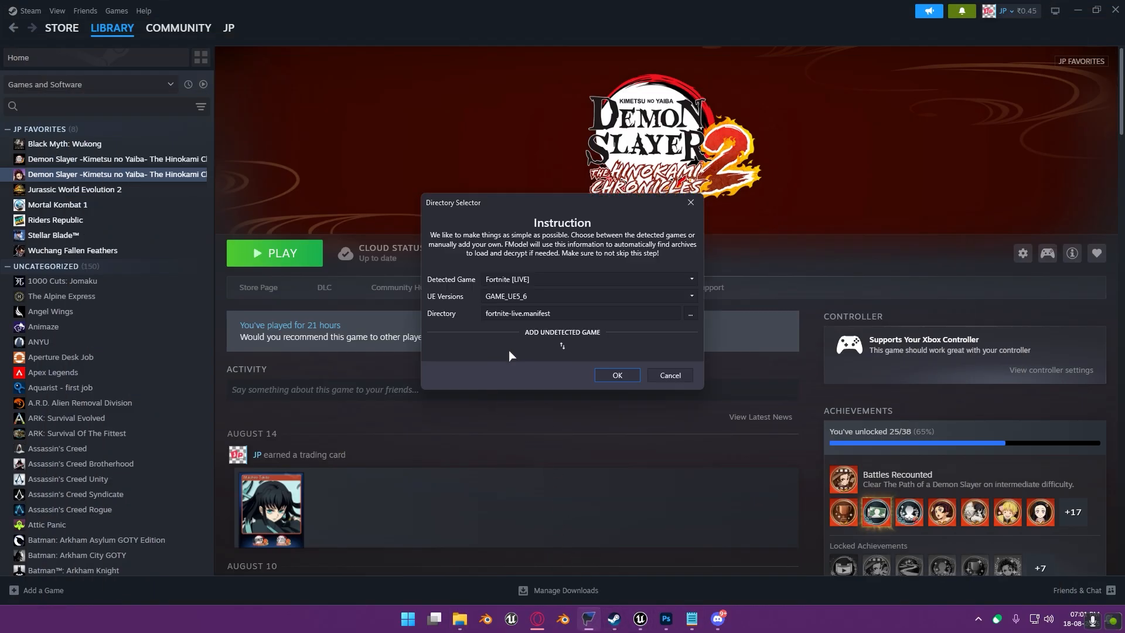
click(562, 344)
click(500, 375)
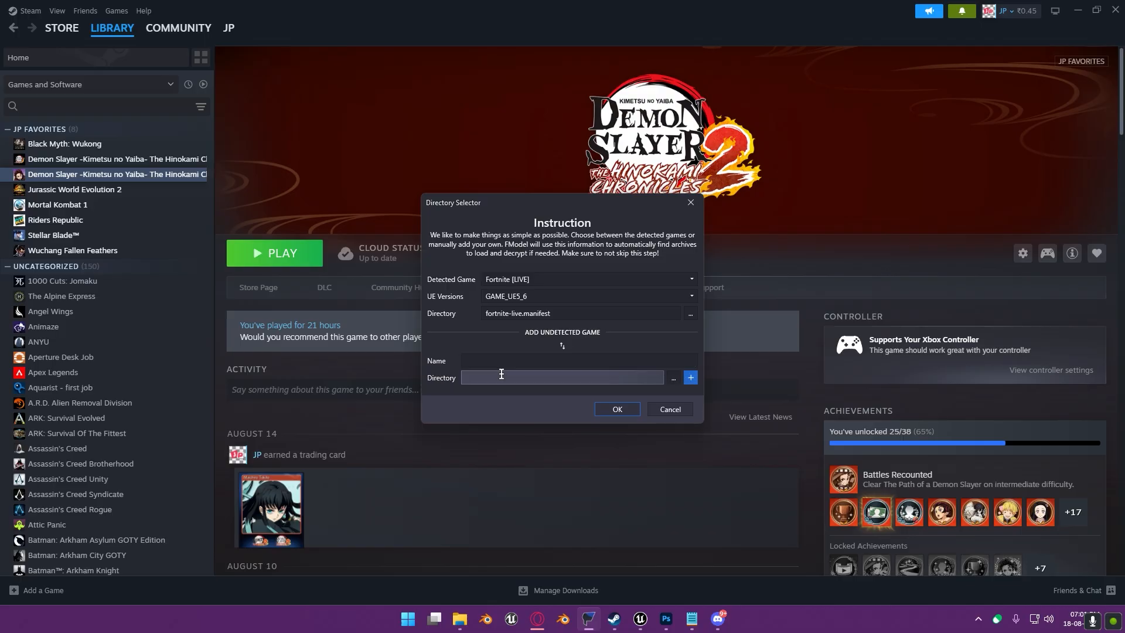
key(ctrl+v)
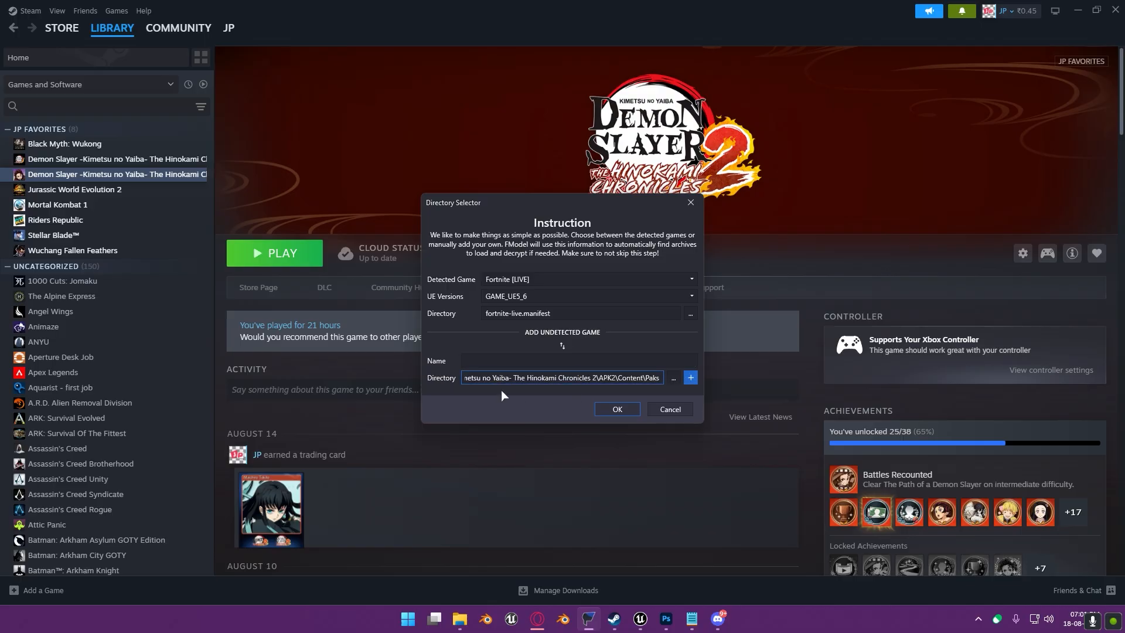
click(506, 360)
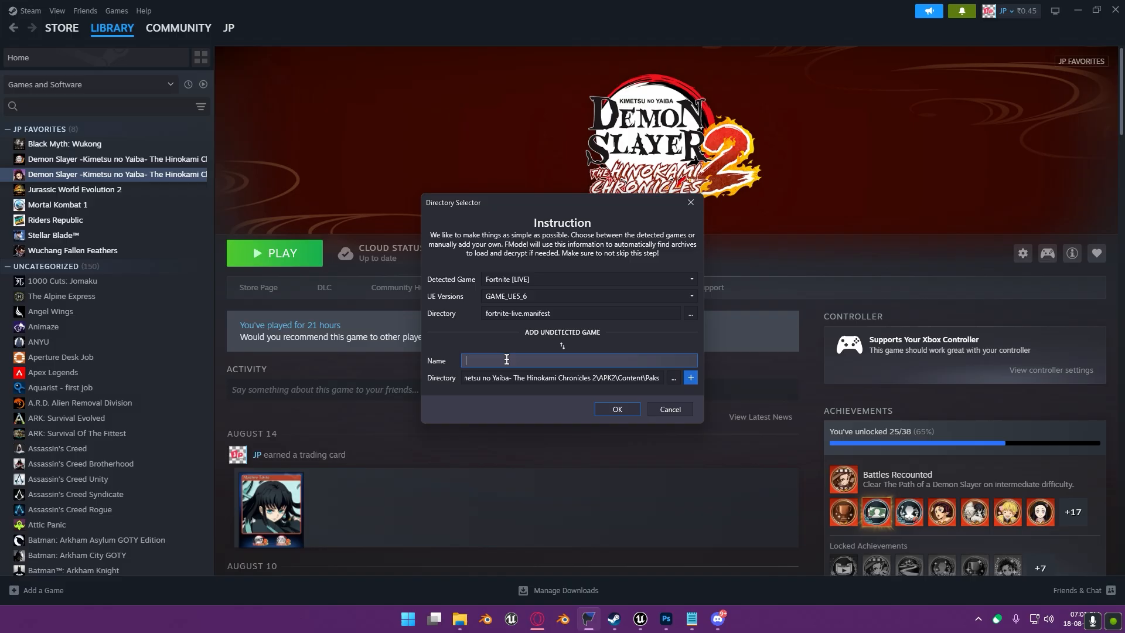
text(Demon )
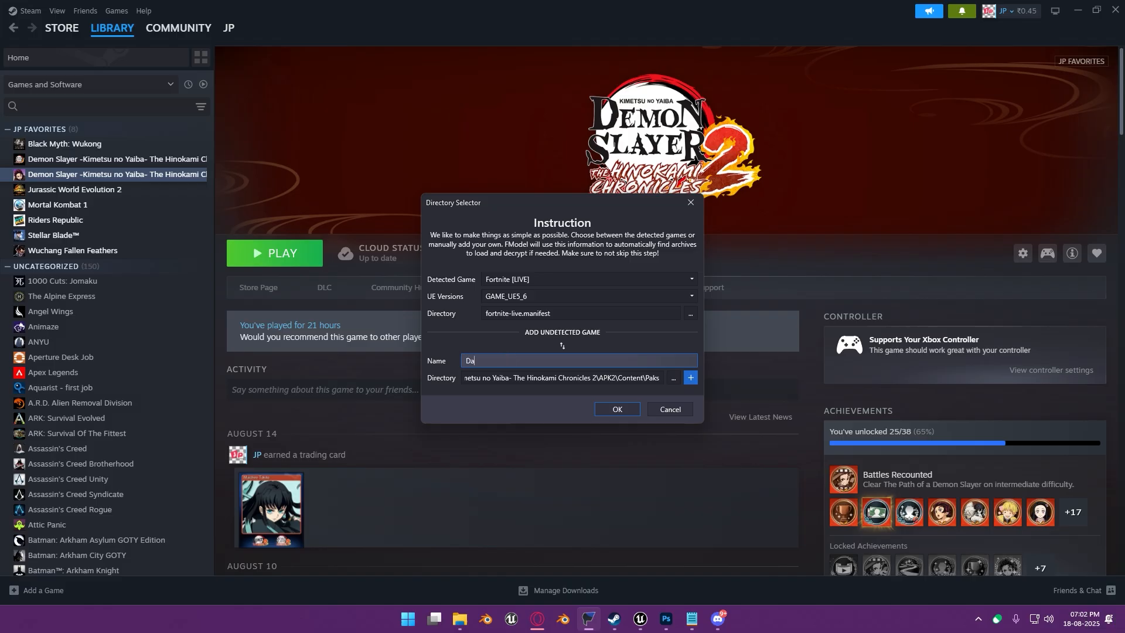
text(Slayer 2)
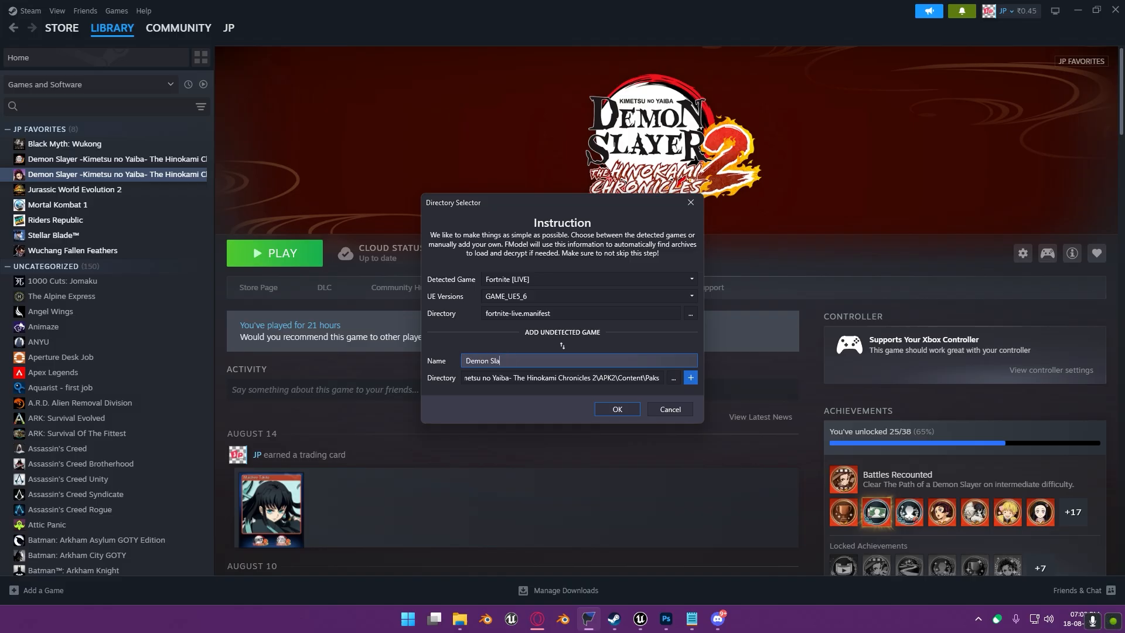
click(692, 380)
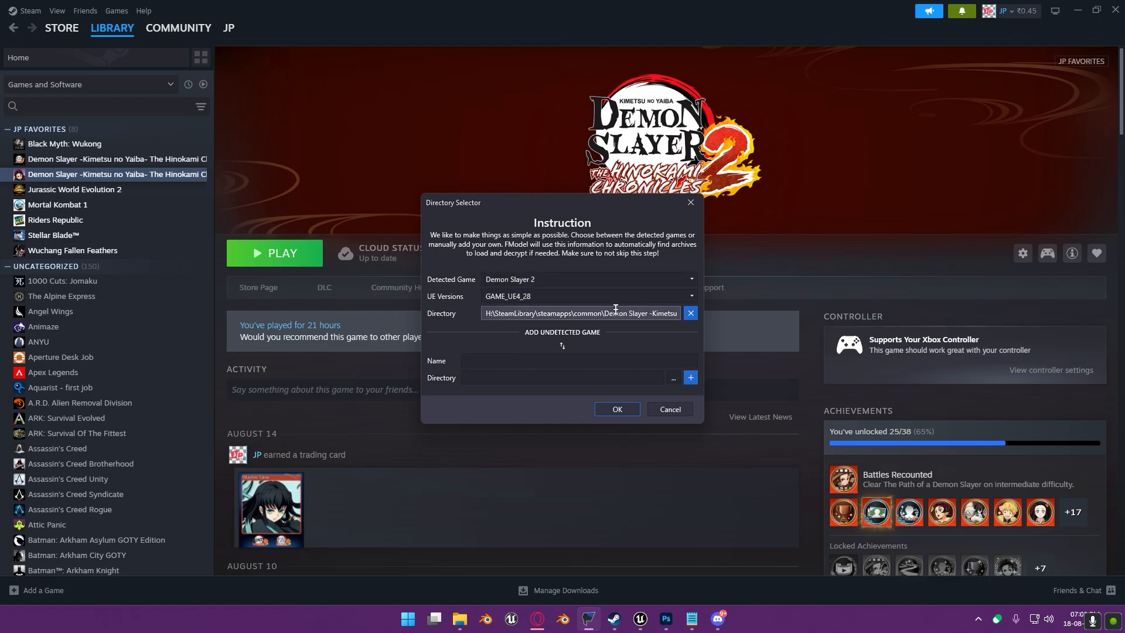
Set the UE version for Demon Slayer 2 to GAME_UE5_3 and accept the directory setup
click(566, 298)
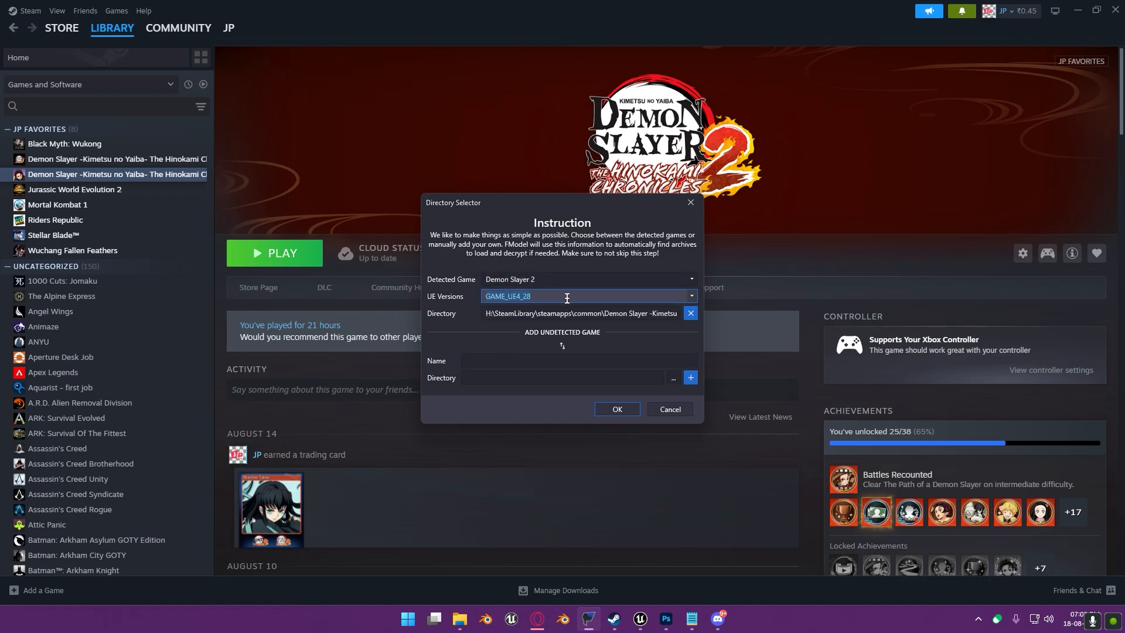
click(692, 296)
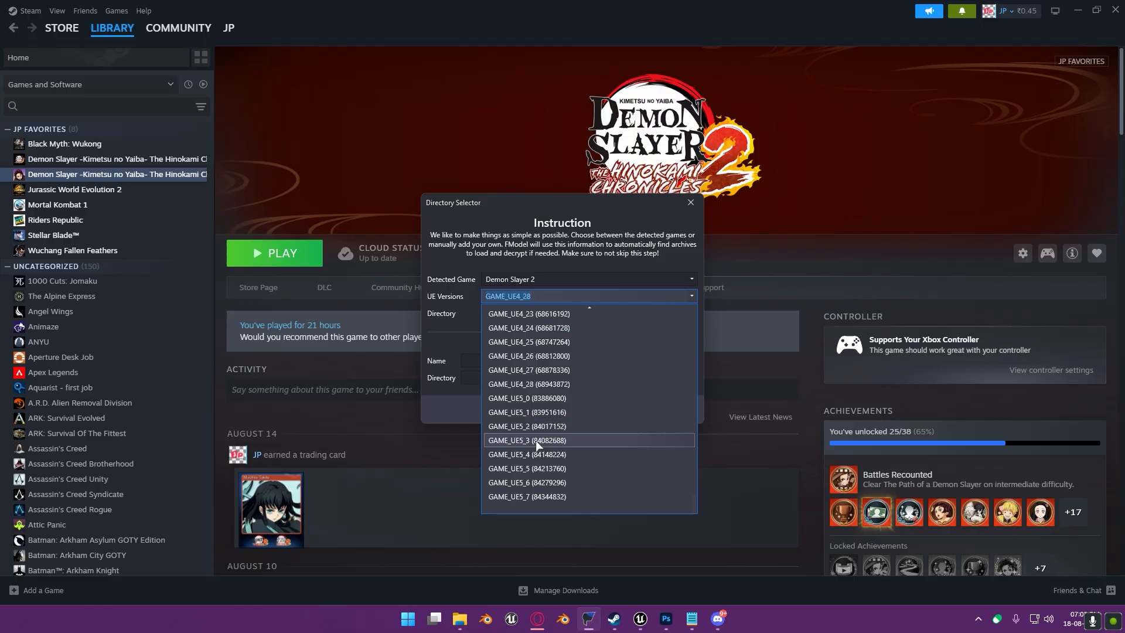
click(582, 440)
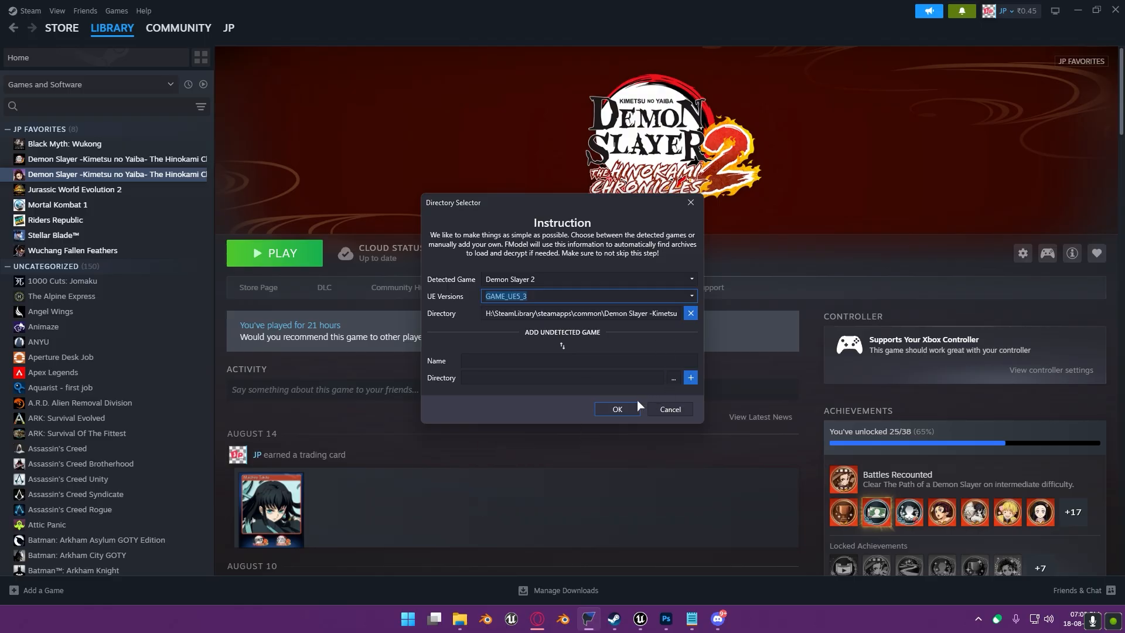
click(618, 409)
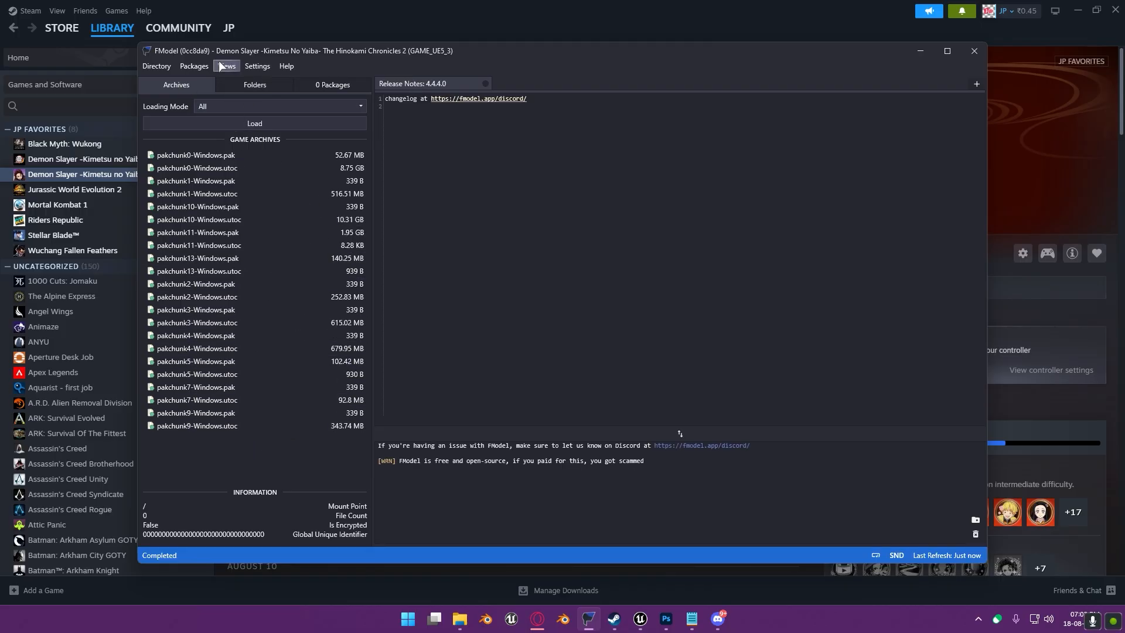
Enable the local mapping file in the settings and use DemonSlayer2.usmap from the Fmodel folder as its path
click(256, 63)
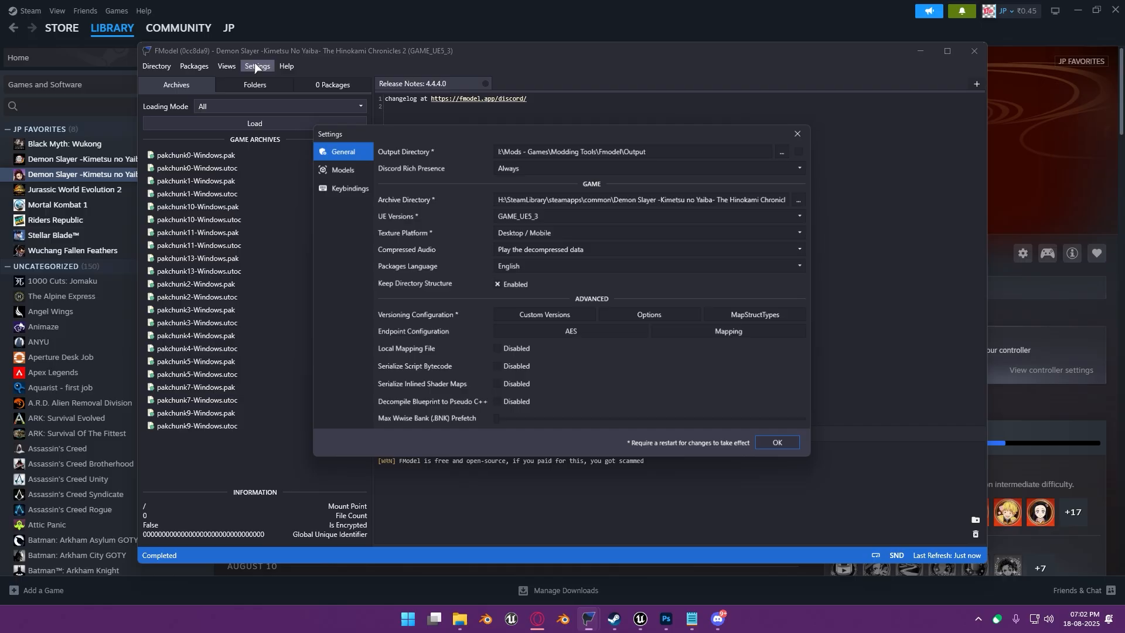
click(498, 351)
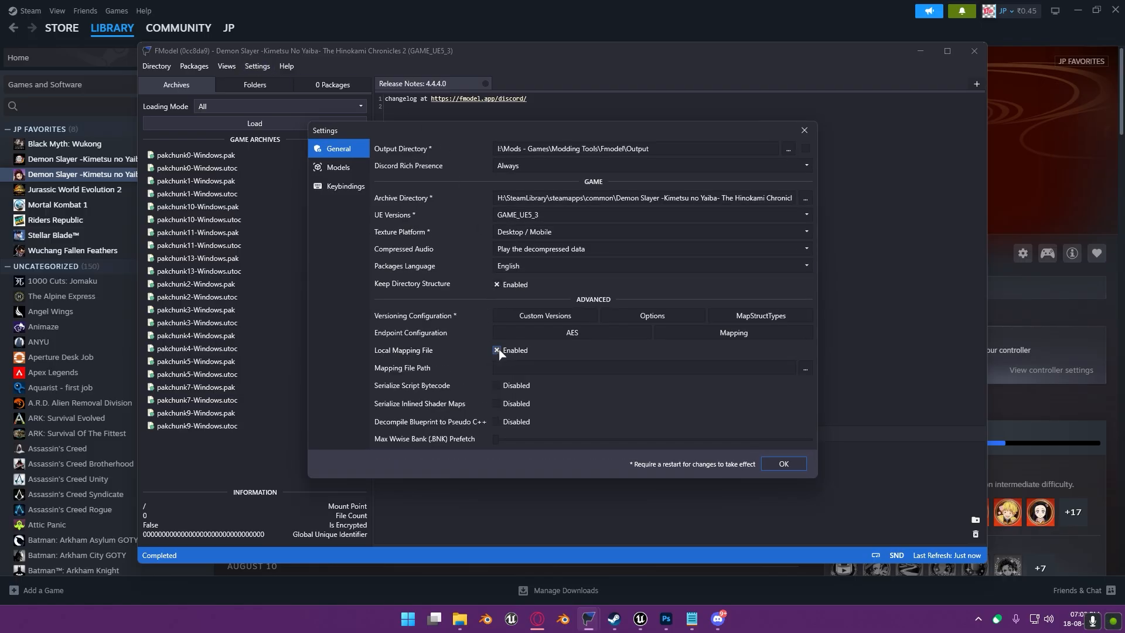
click(803, 367)
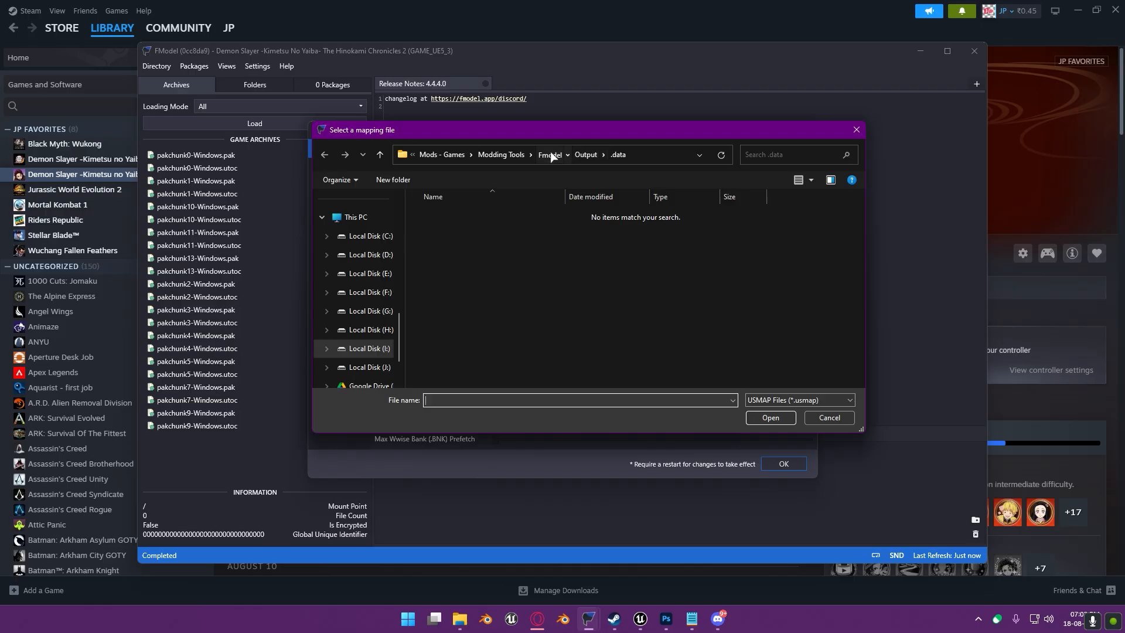
click(552, 156)
click(467, 232)
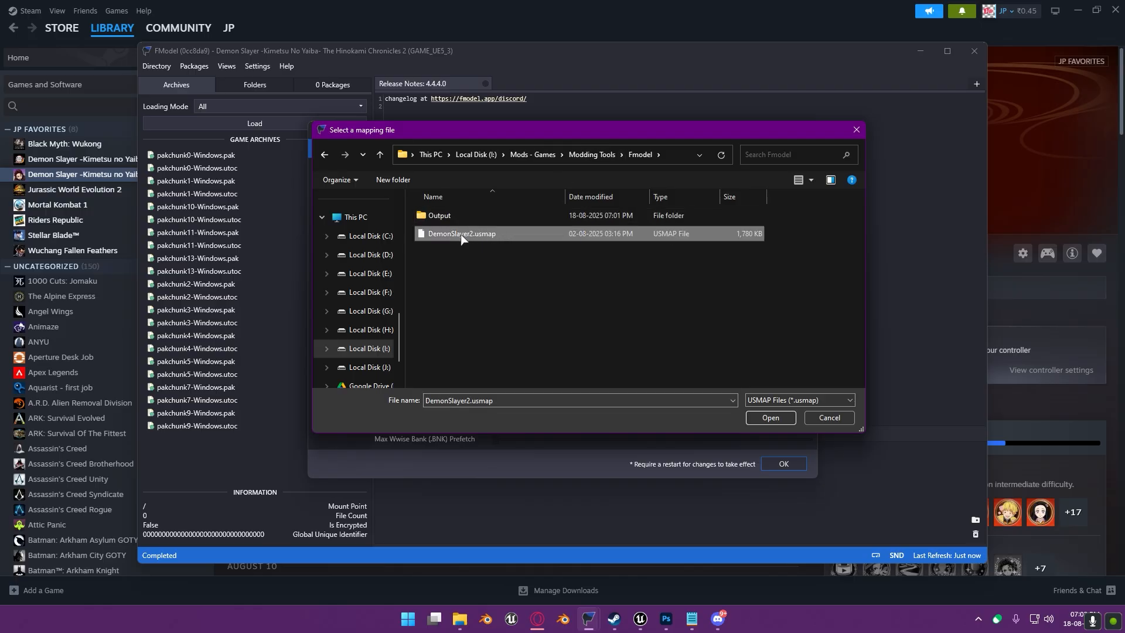
double_click(531, 234)
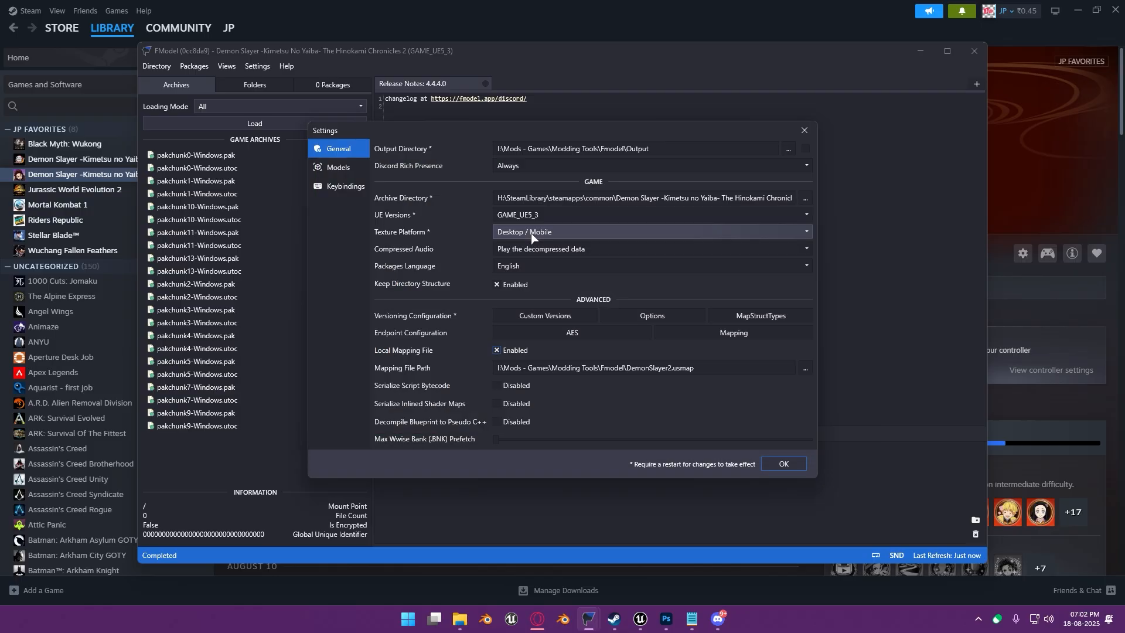
click(781, 463)
drag(399, 467, 554, 465)
click(556, 473)
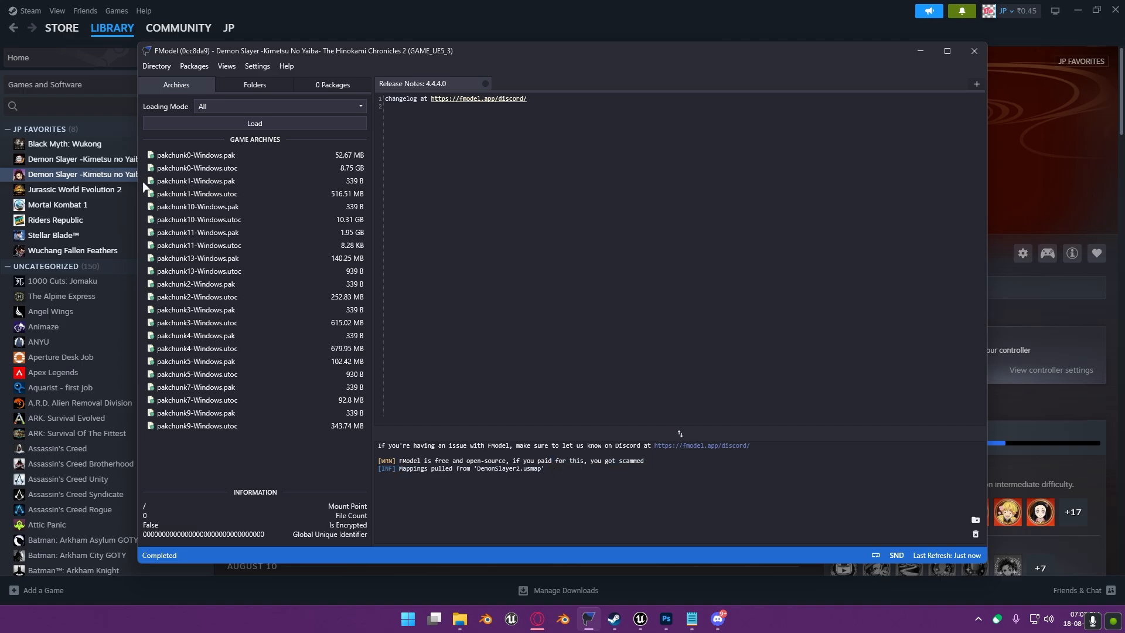
Load the pakchunk0-Windows.utoc archive and open the Content folder under APK2
click(254, 169)
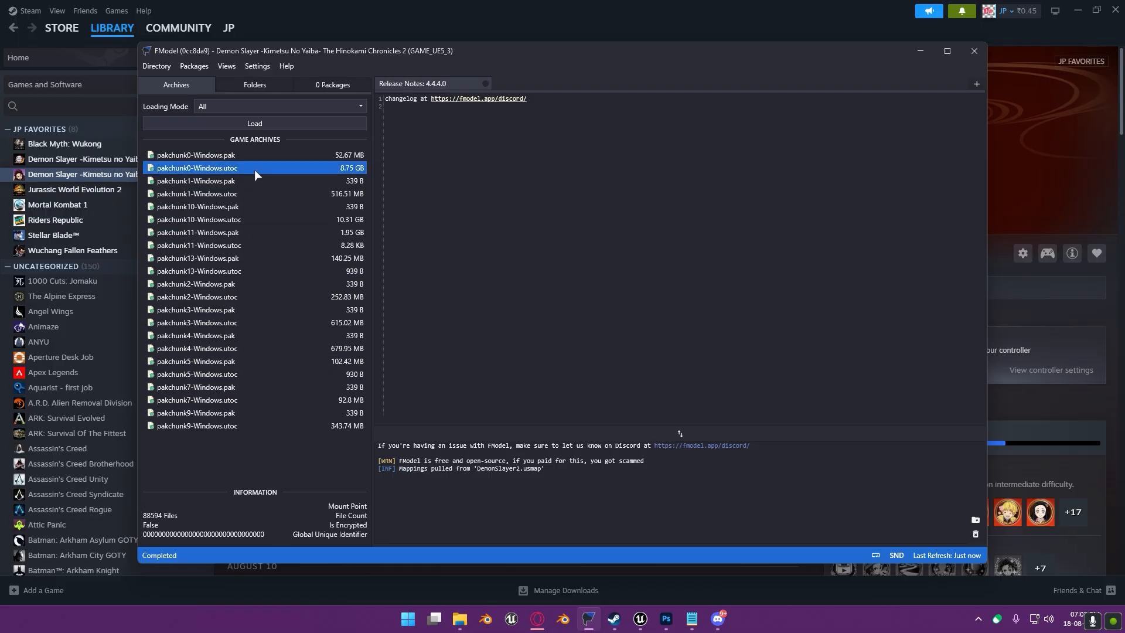
double_click(254, 170)
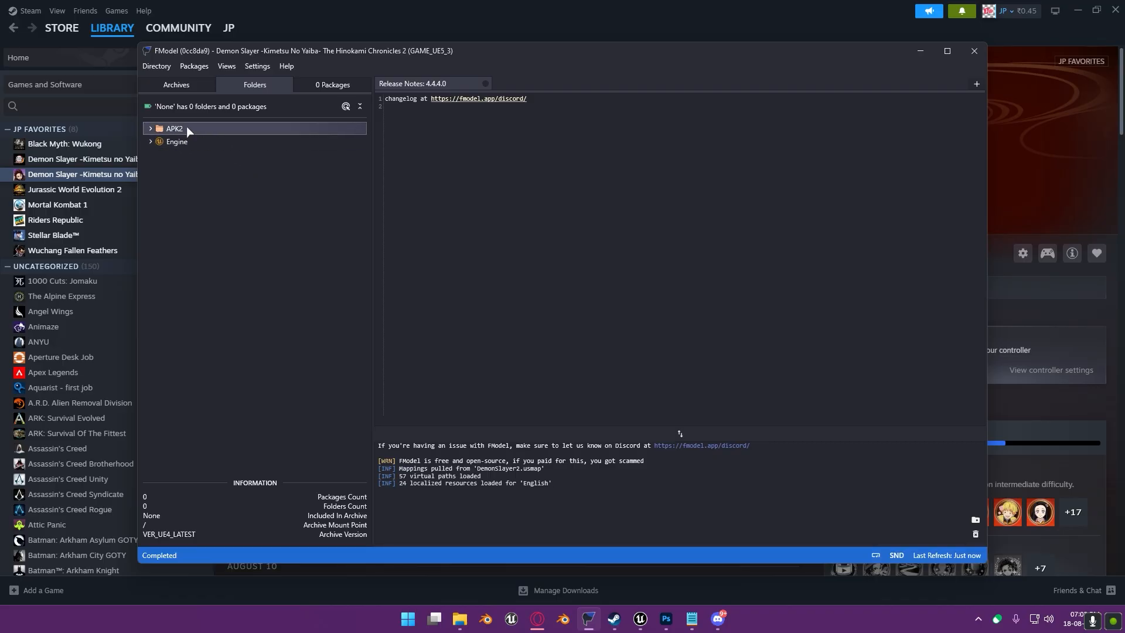
double_click(199, 127)
double_click(205, 141)
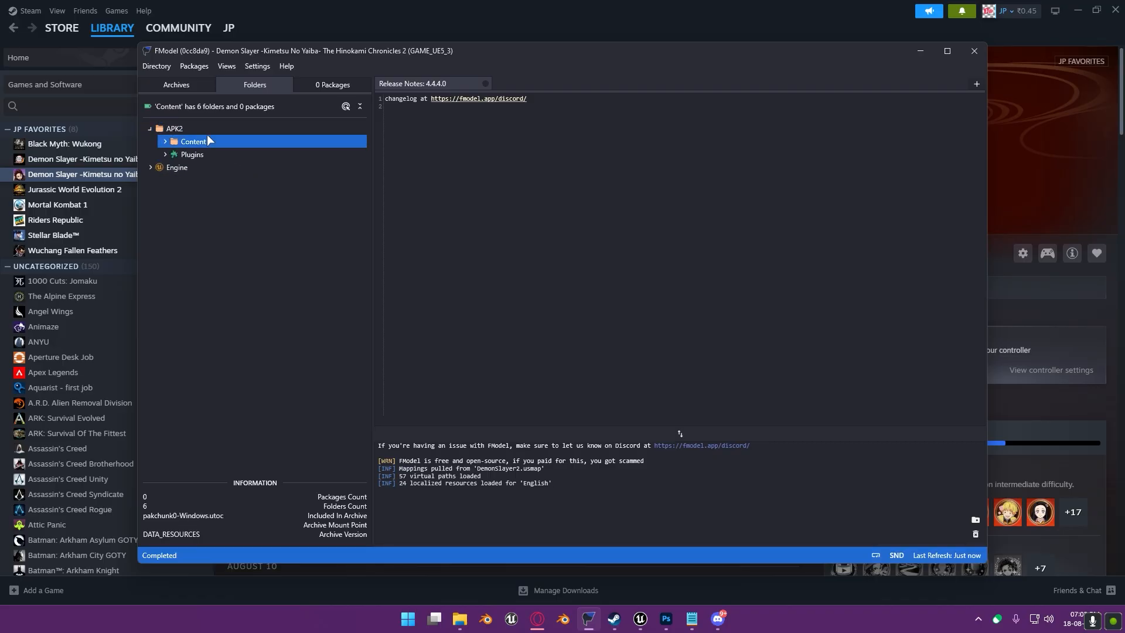
Expand the Content tree through APK2, Art, Model and Plc to the V00 and V01 subfolders of P0011
double_click(230, 155)
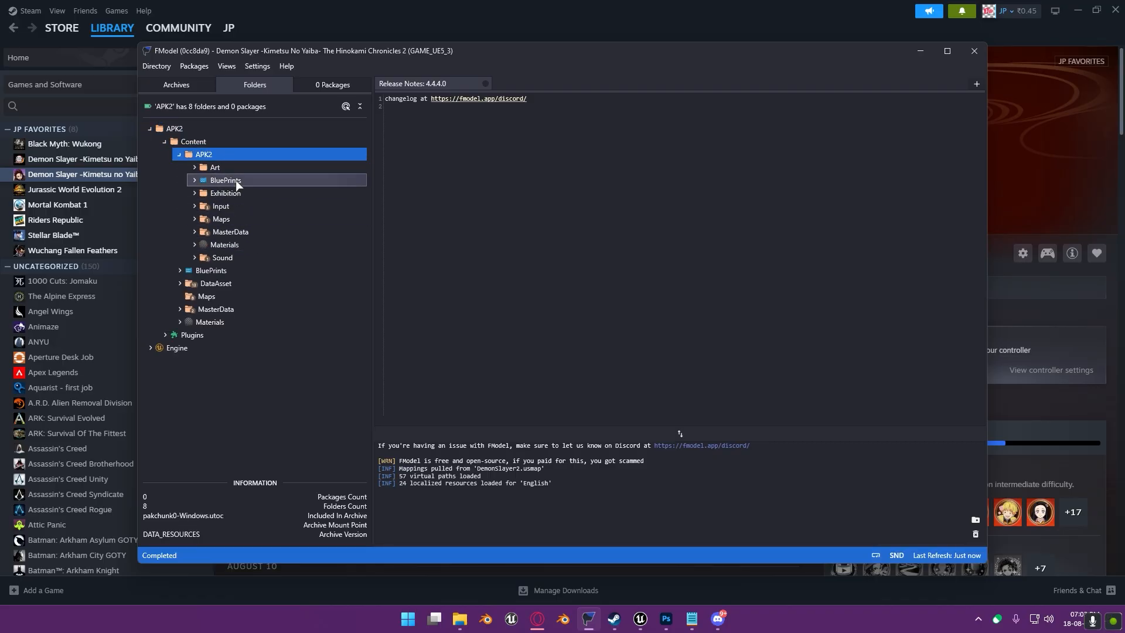
click(239, 167)
double_click(239, 167)
double_click(247, 231)
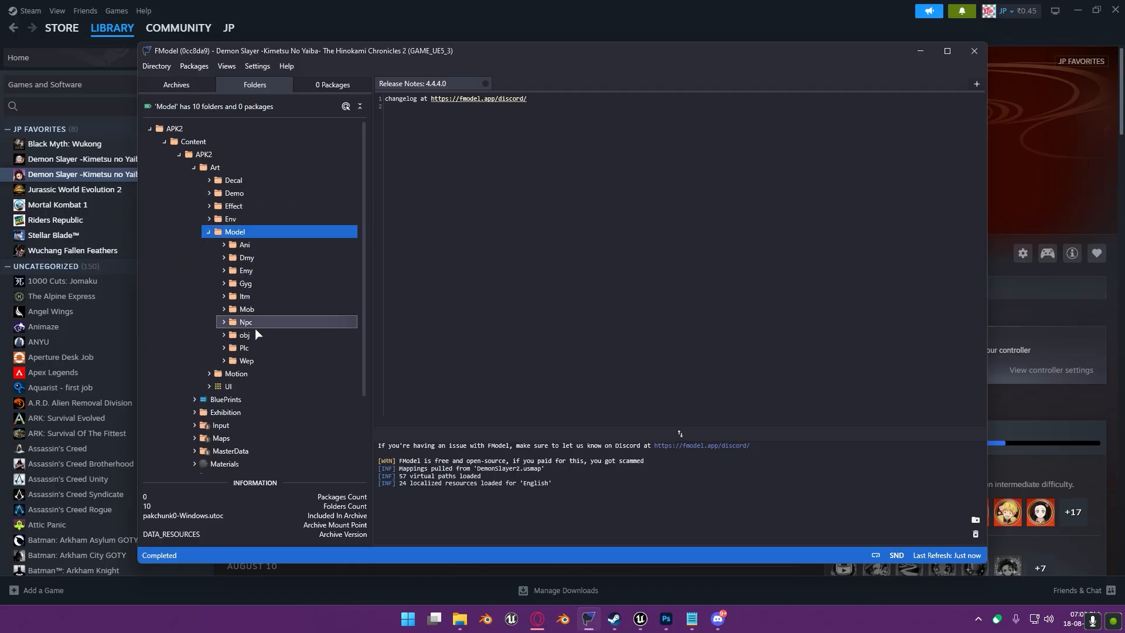
double_click(256, 348)
scroll(256, 242, down, 4)
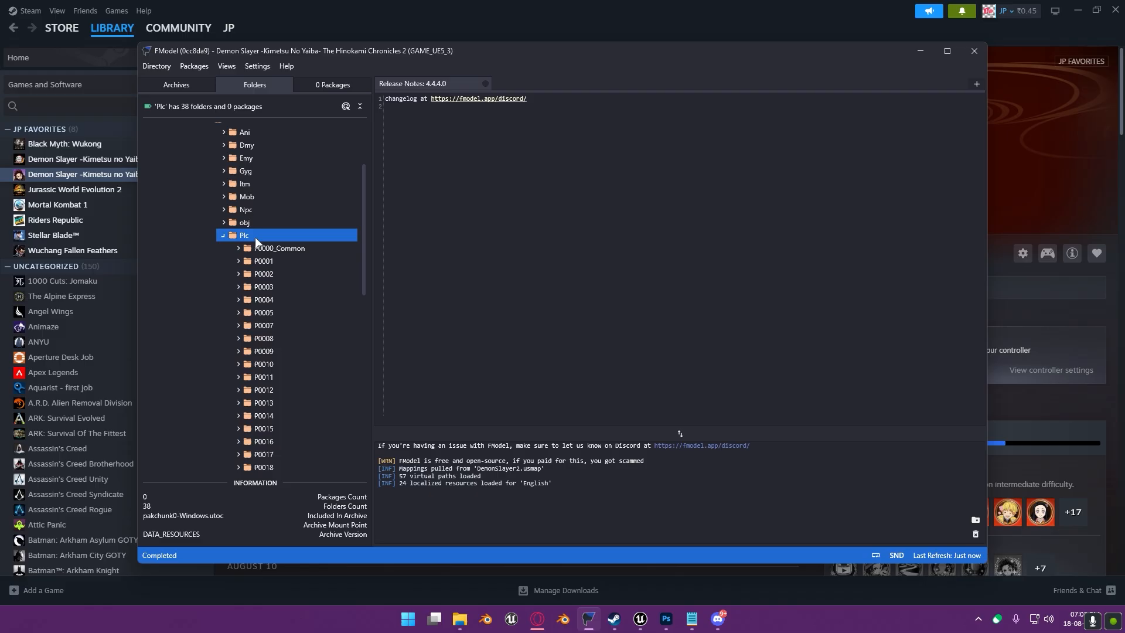
scroll(286, 275, down, 2)
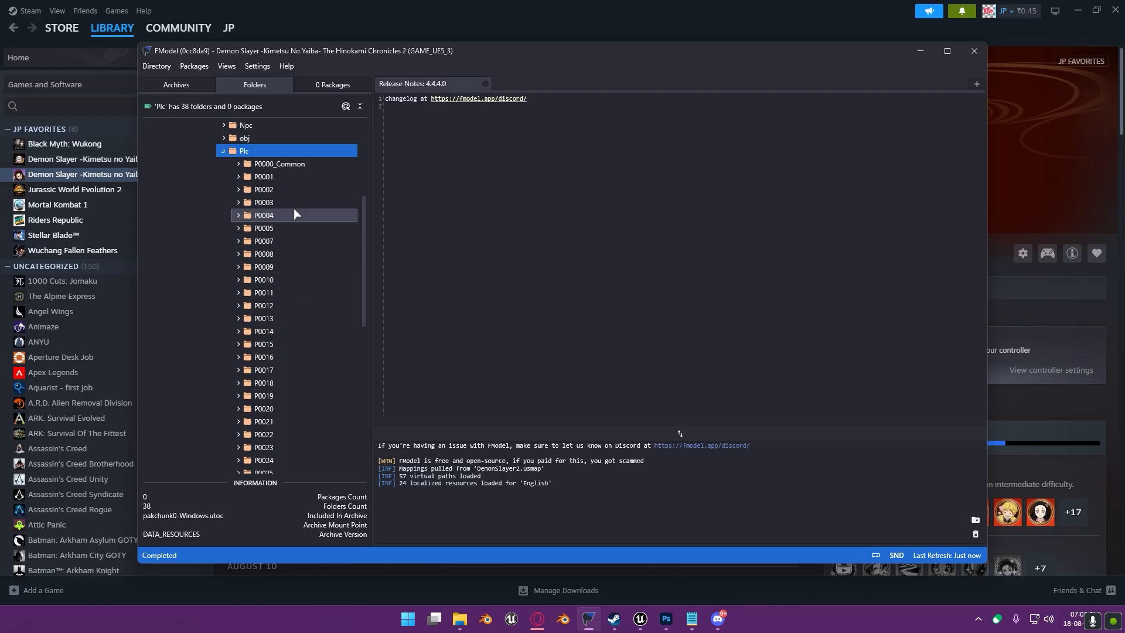
double_click(283, 292)
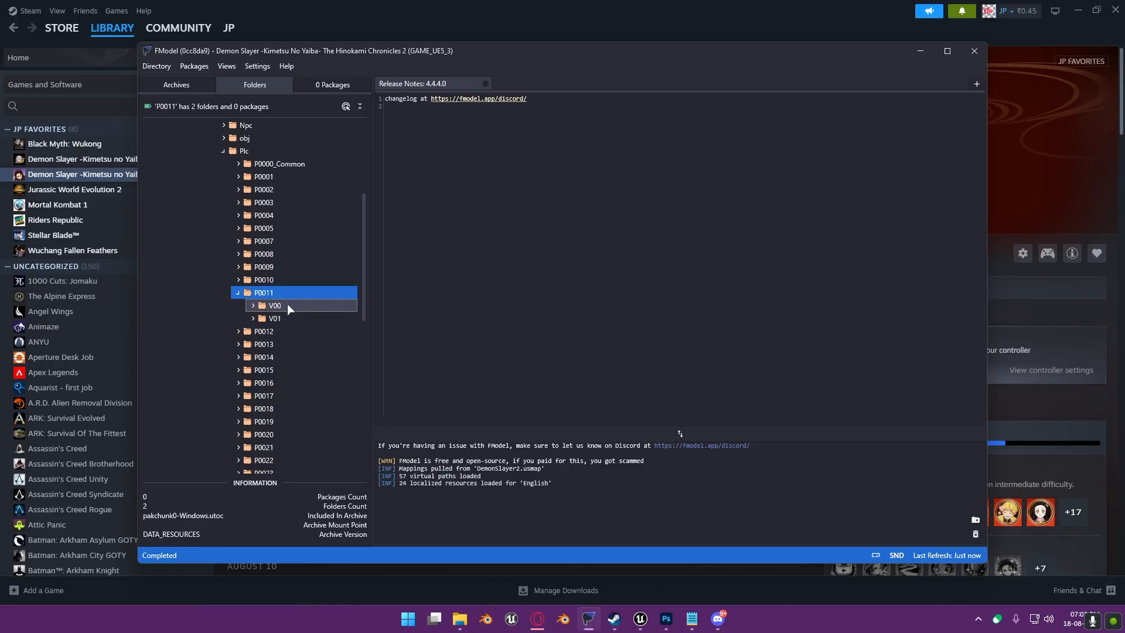
double_click(287, 305)
click(292, 293)
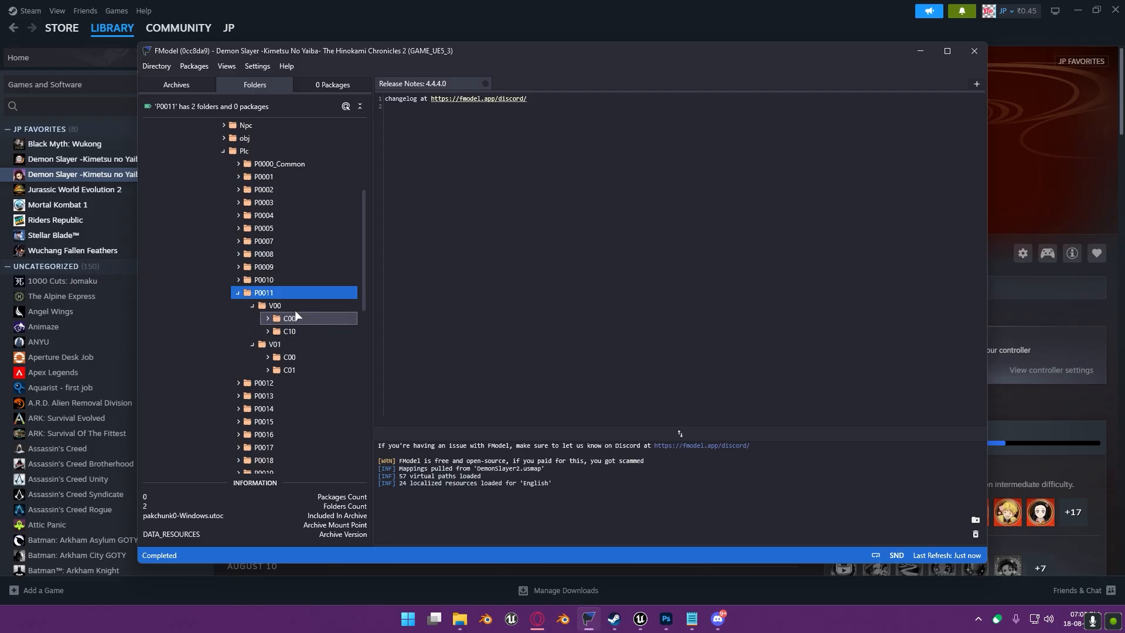
Open the SK_P0011_V00_C10 mesh from P0011's V00/C10/Mesh folder and inspect the character model in the 3D Viewer
double_click(301, 330)
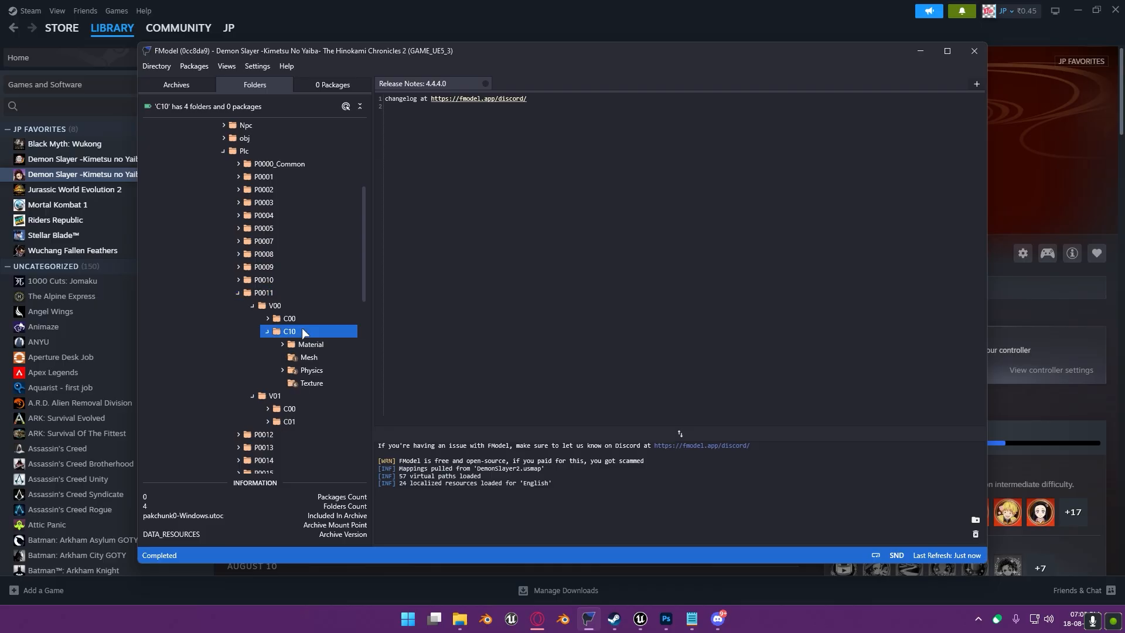
double_click(323, 356)
double_click(200, 141)
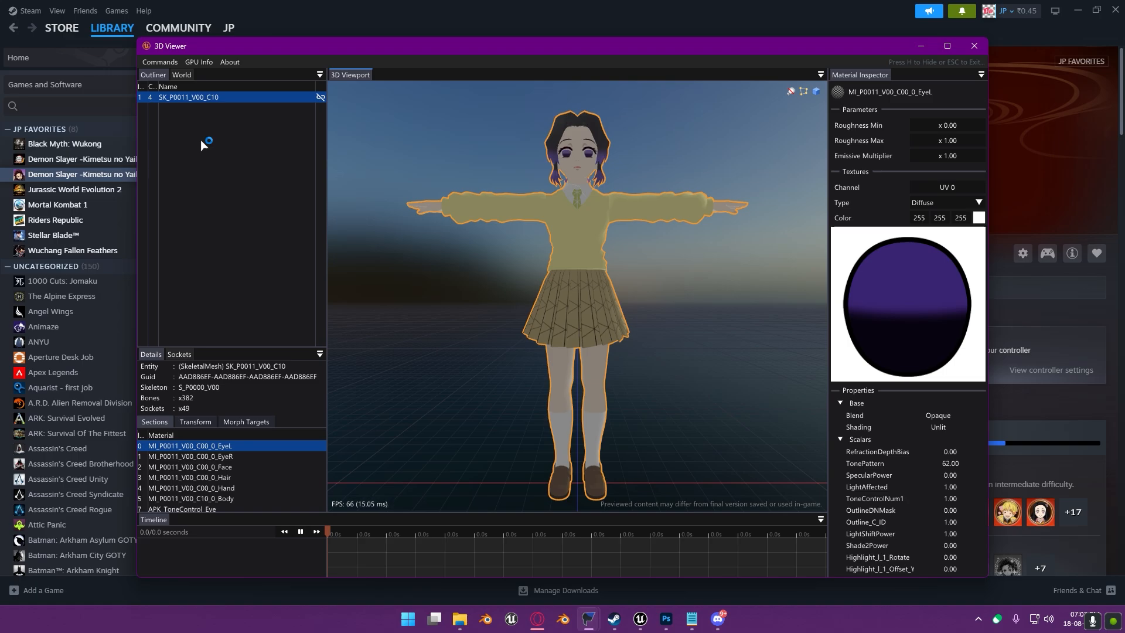
drag(689, 258, 592, 237)
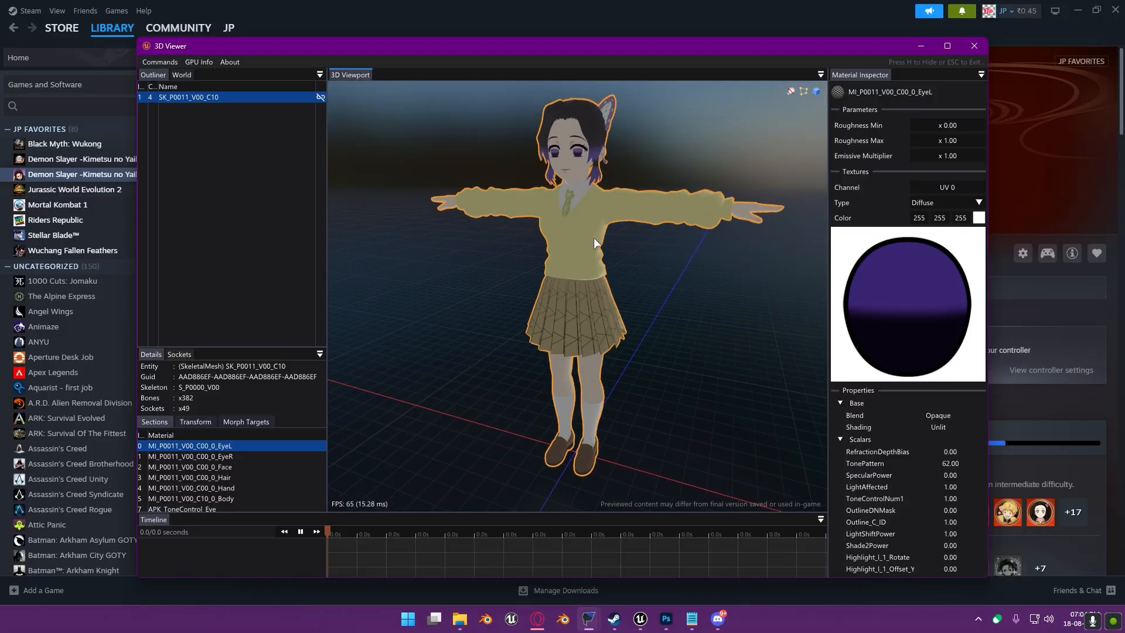
mouse_move(664, 177)
mouse_down()
mouse_move(609, 202)
mouse_move(703, 194)
mouse_move(657, 196)
mouse_up()
click(975, 46)
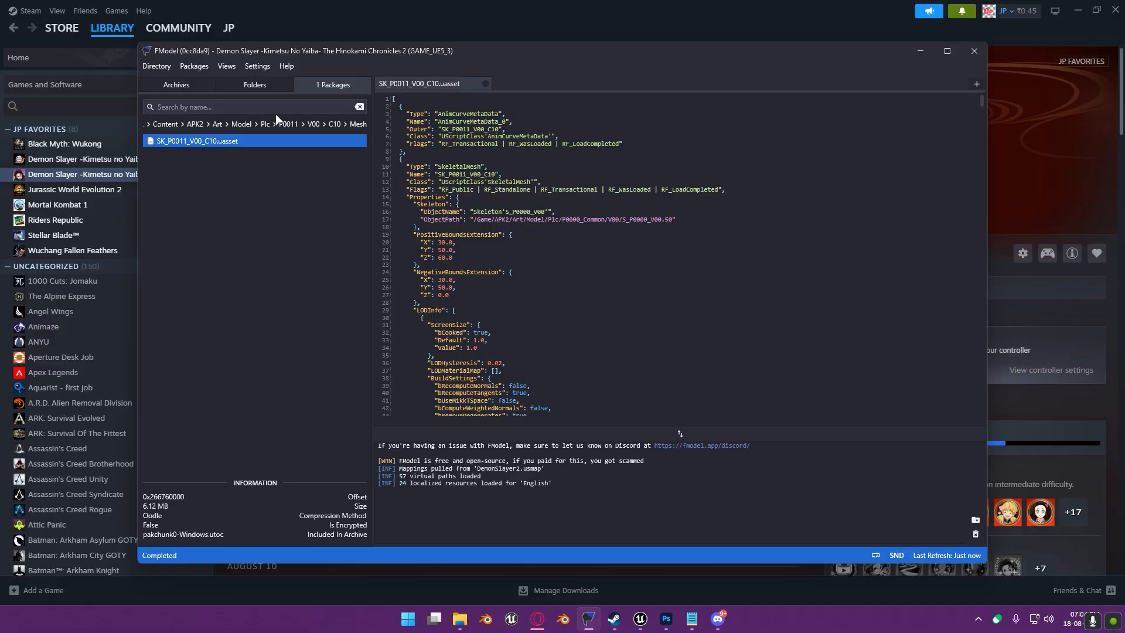
Open the C10 Texture folder and preview the T_P0011_V00_C10_0_Body_Ac and T_P0011_V00_C10_0_Body_Di textures with an enlarged image preview
click(255, 84)
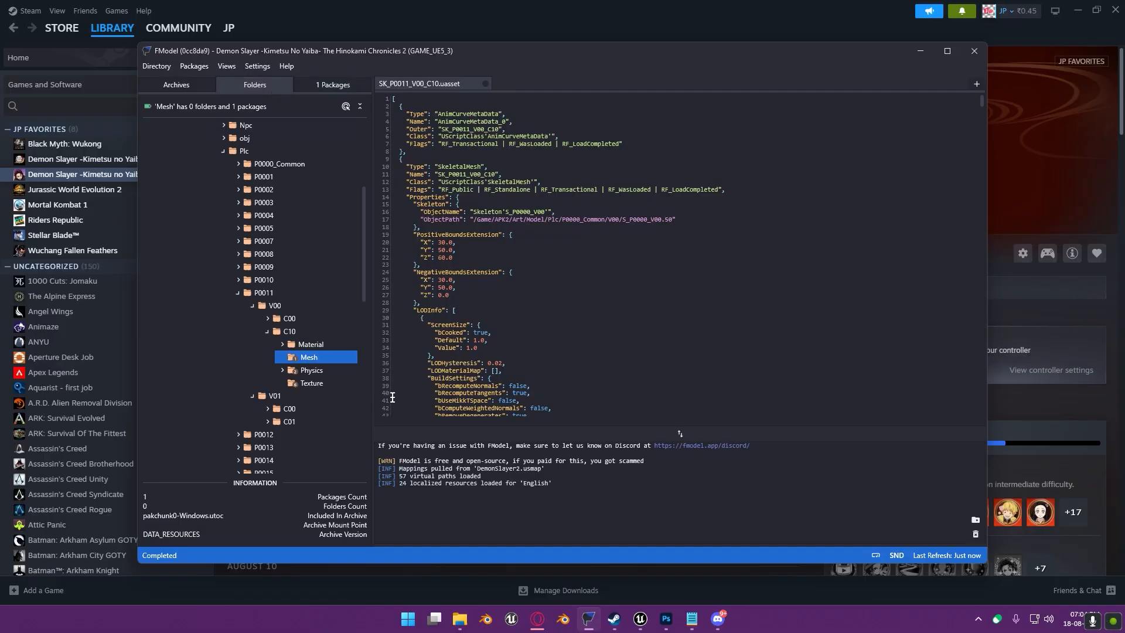
double_click(313, 385)
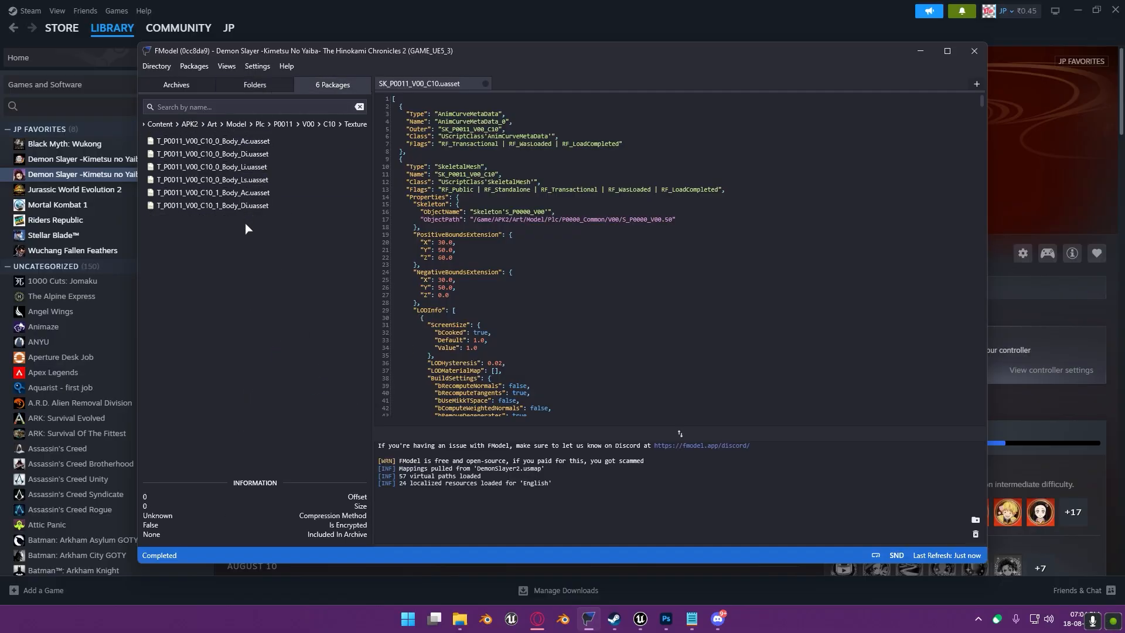
double_click(270, 140)
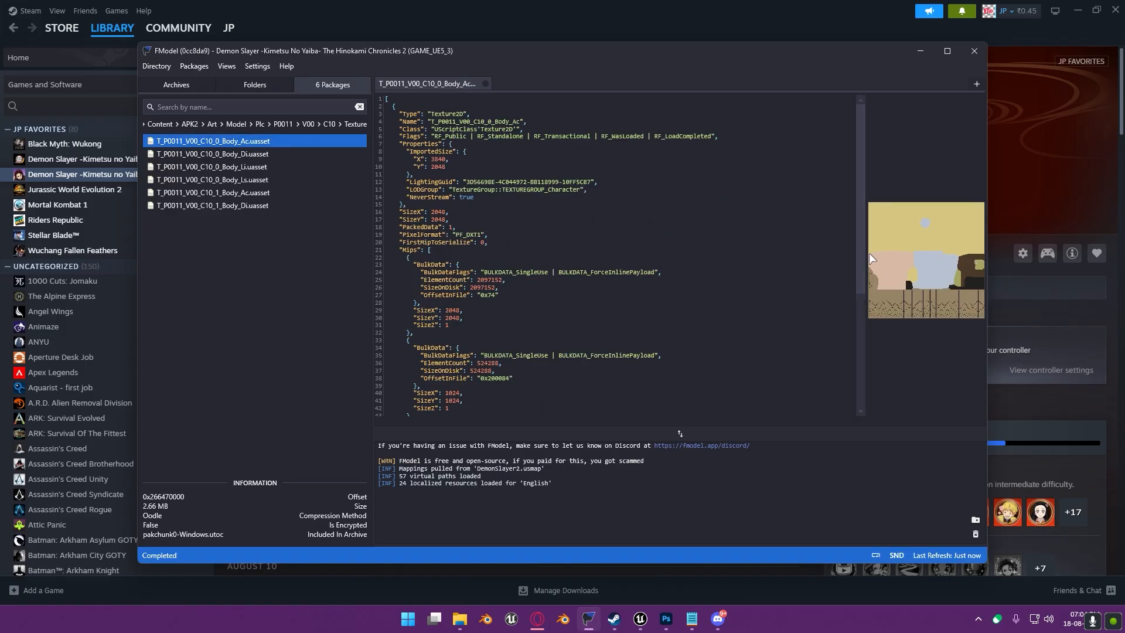
drag(866, 253, 691, 246)
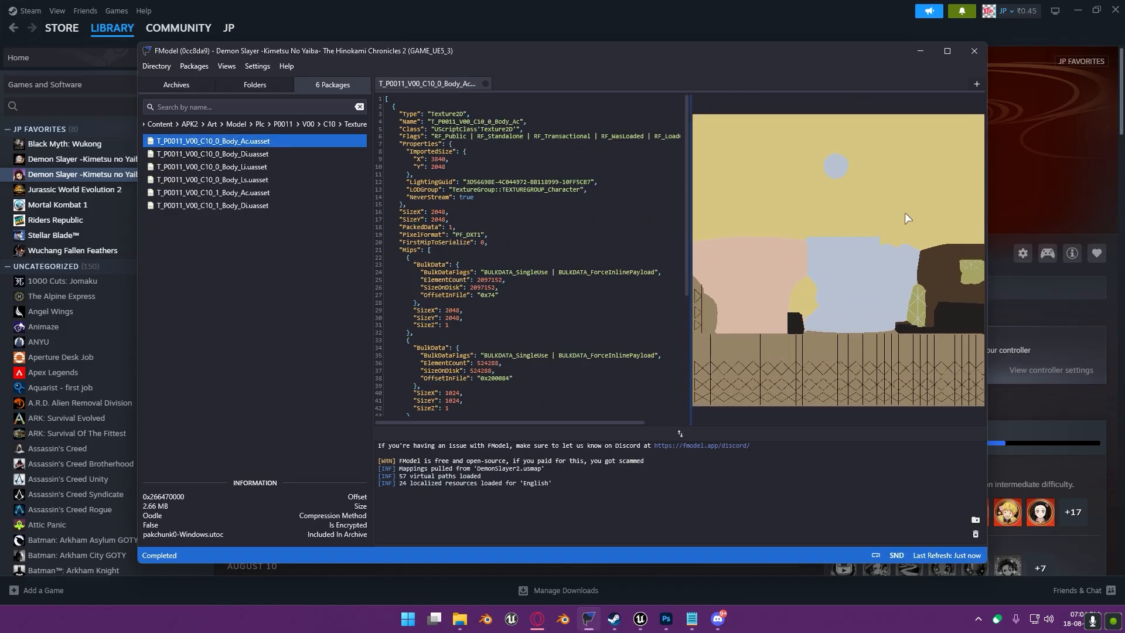
double_click(251, 153)
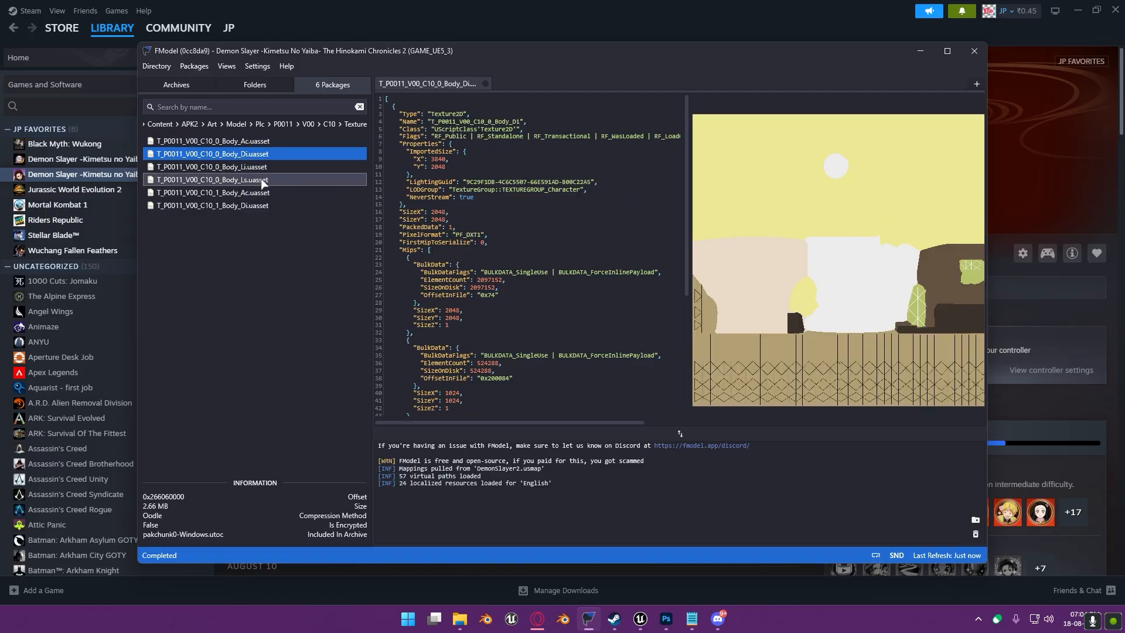
Save the T_P0011_V00_C10_0_Body_Ac and T_P0011_V00_C10_0_Body_Di textures as image files
click(255, 143)
right_click(255, 144)
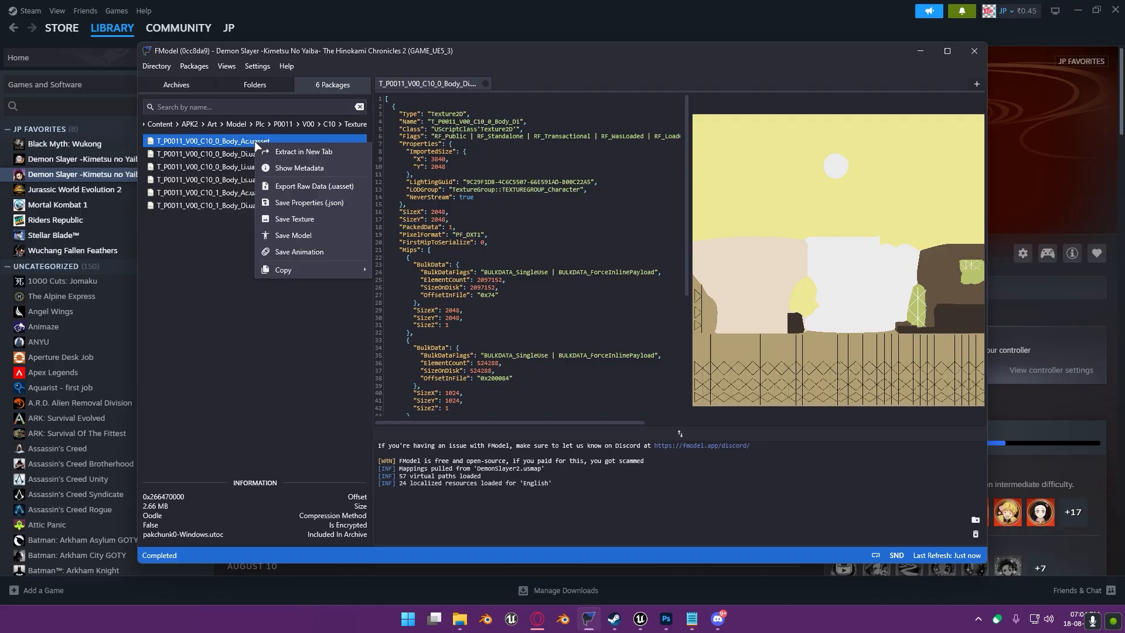
click(305, 219)
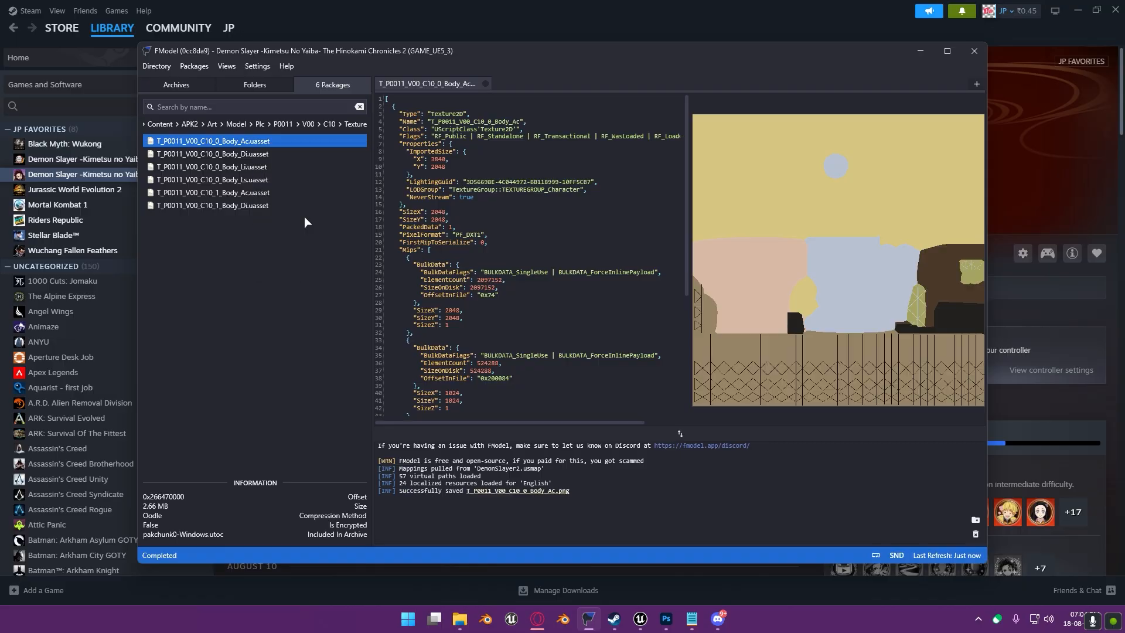
click(228, 154)
right_click(228, 155)
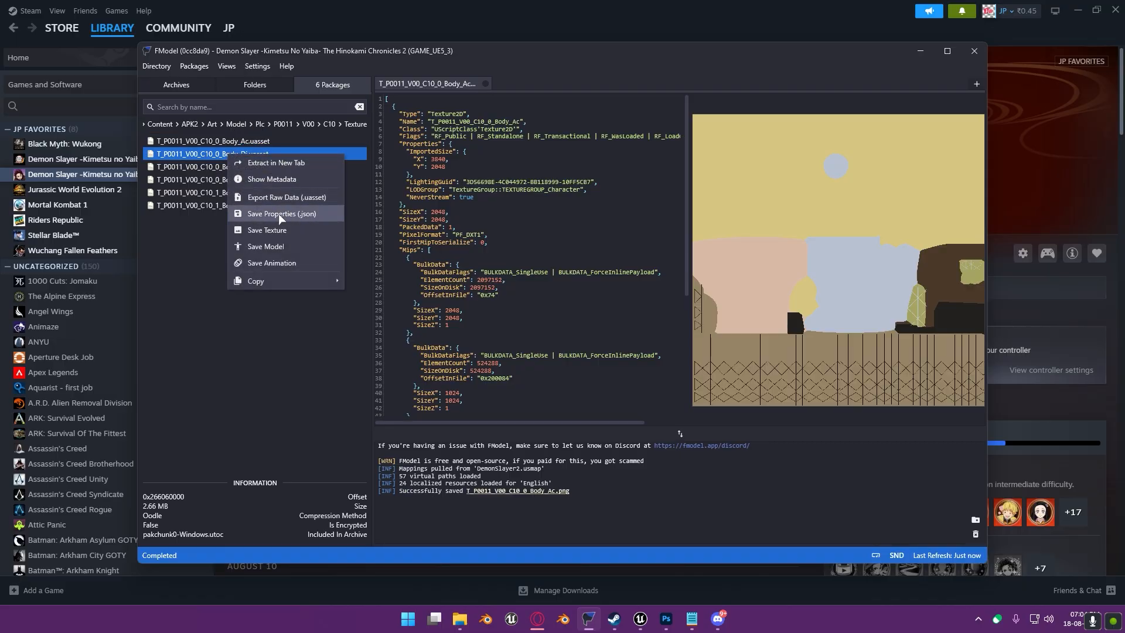
click(278, 229)
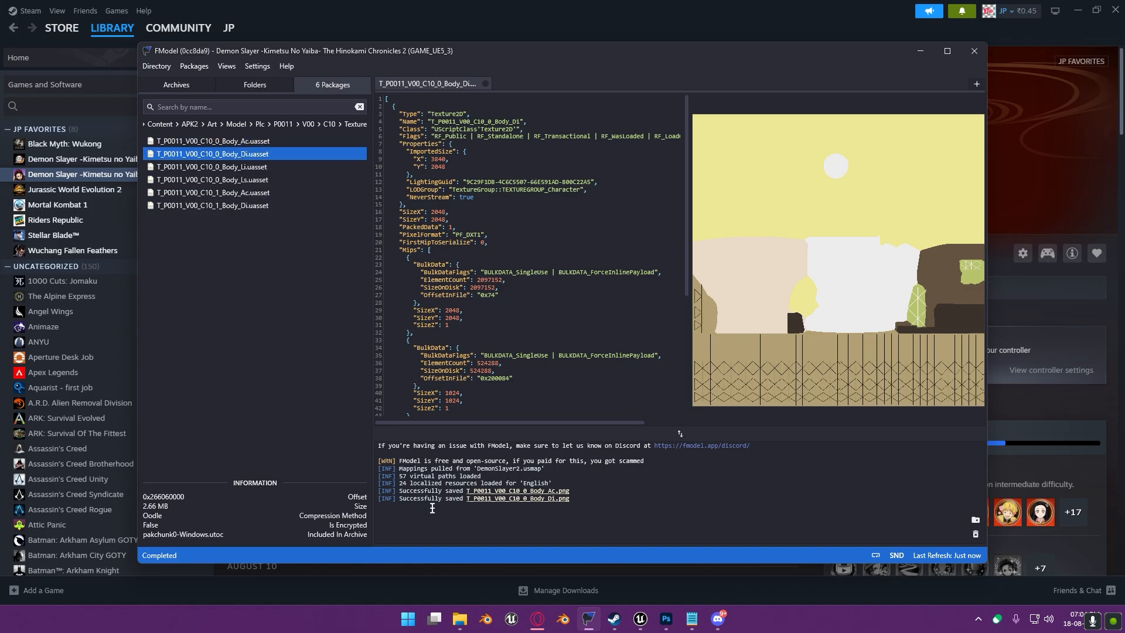
Go to the exported Texture folder and open the Body_Ac and Body_Di PNG files in Photoshop
click(556, 498)
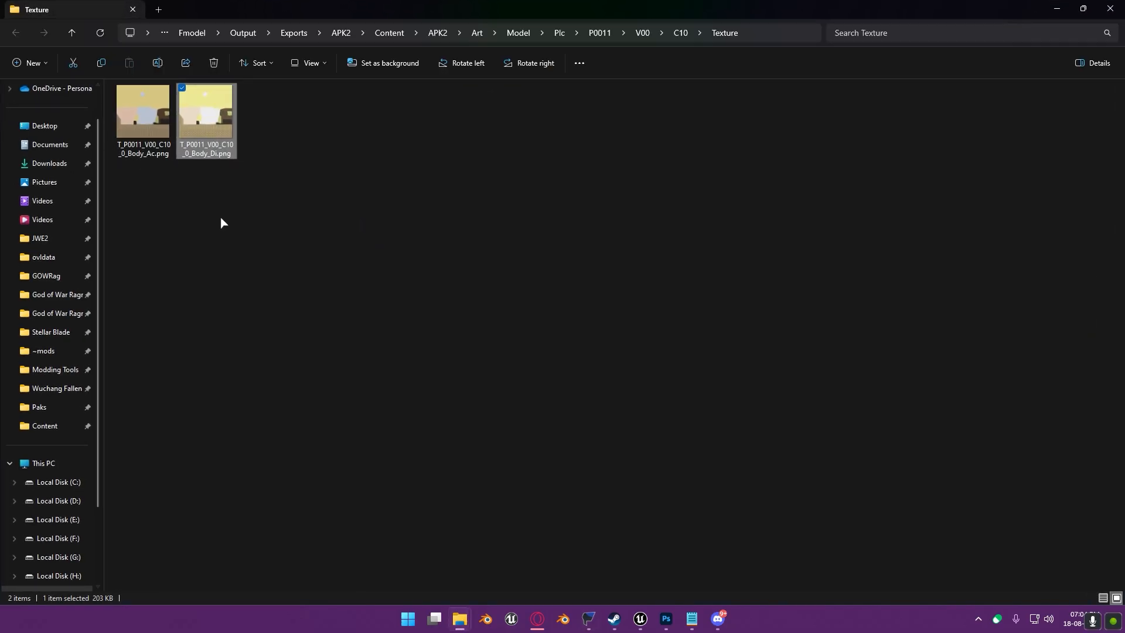
click(264, 165)
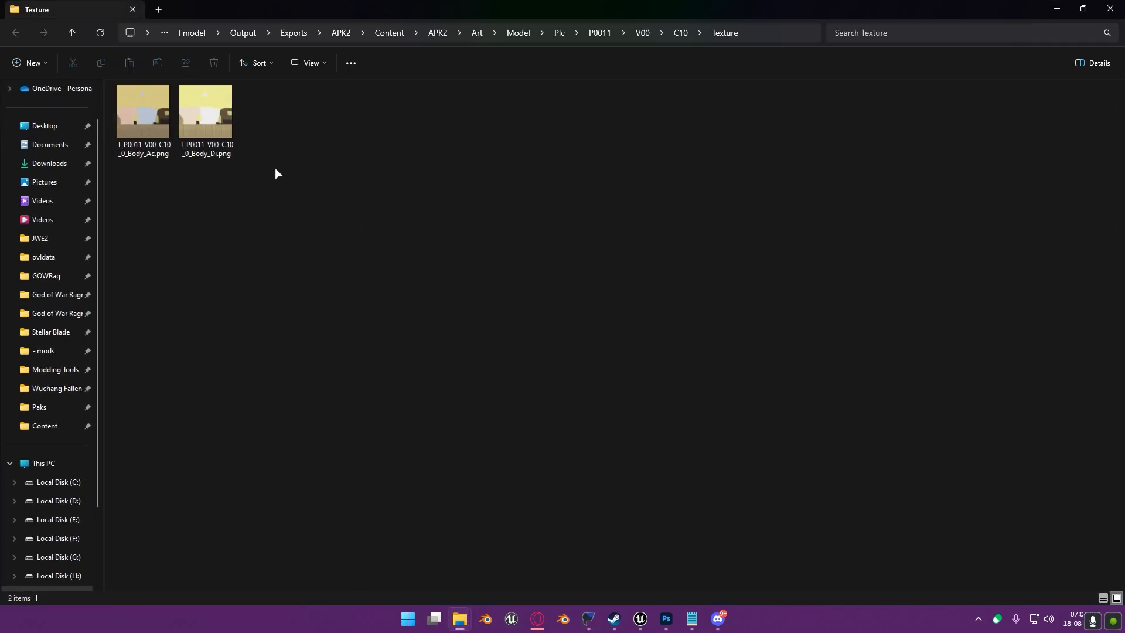
ctrl+scroll(275, 169, up, 4)
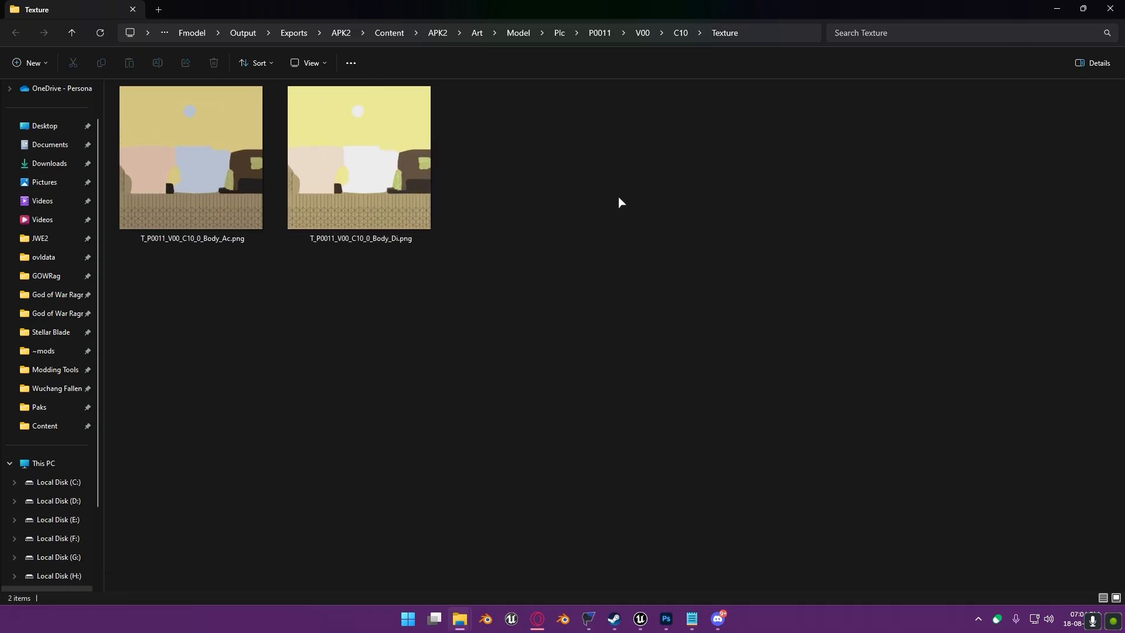
click(666, 619)
key(alt+Tab)
drag(405, 330, 508, 318)
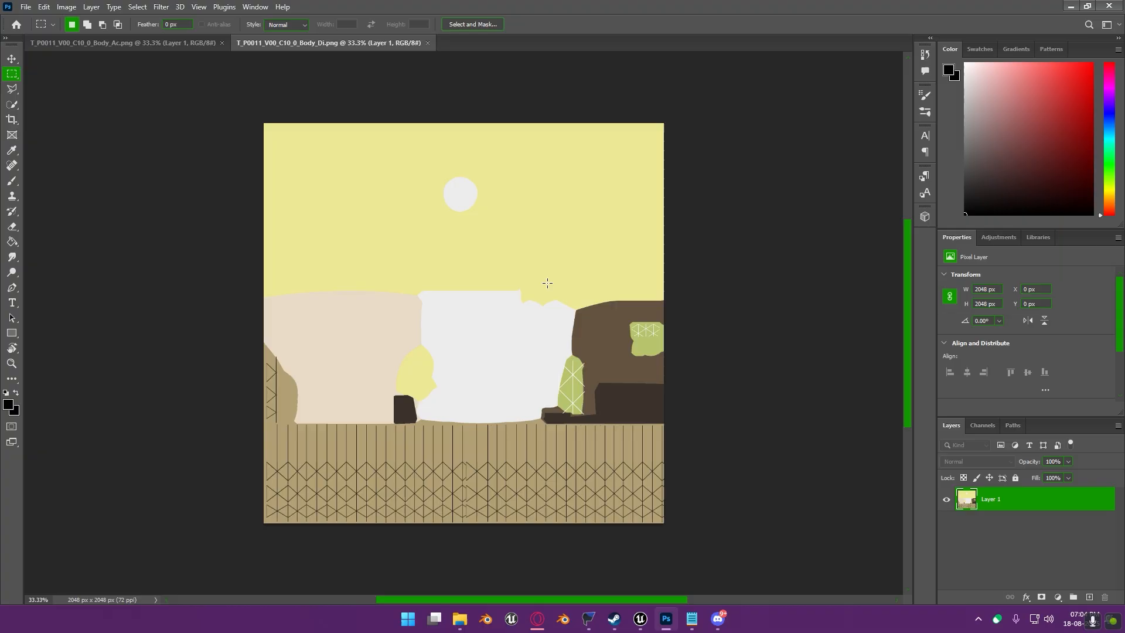
Recolour T_P0011_V00_C10_0_Body_Di.png with a Hue/Saturation adjustment of hue +180 and saturation +66, then merge the layers and save
click(1006, 239)
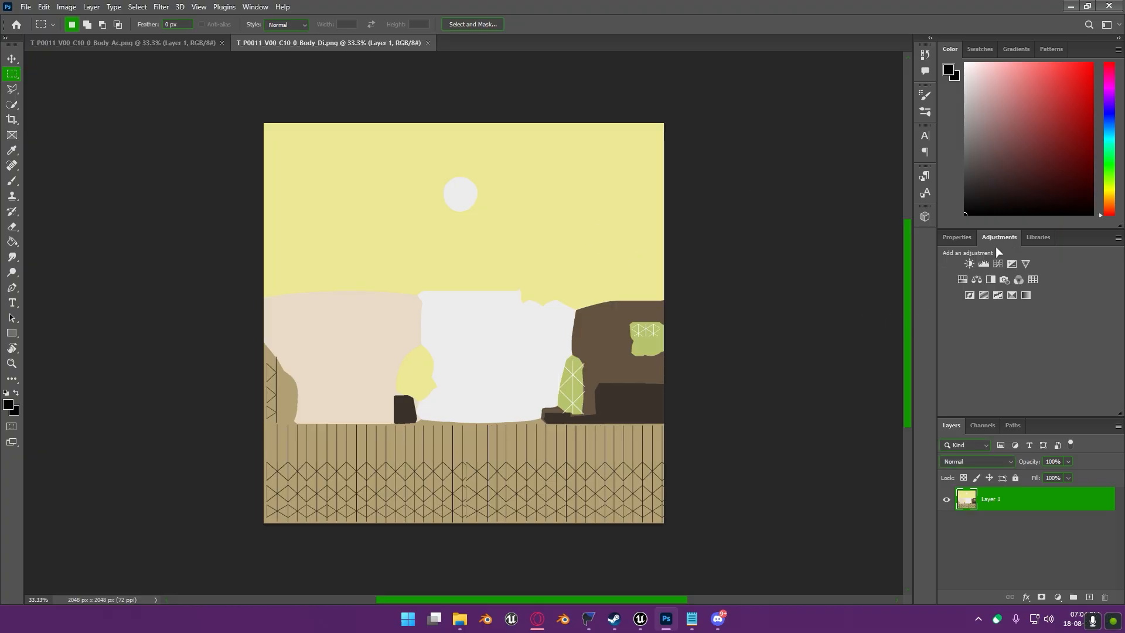
click(963, 281)
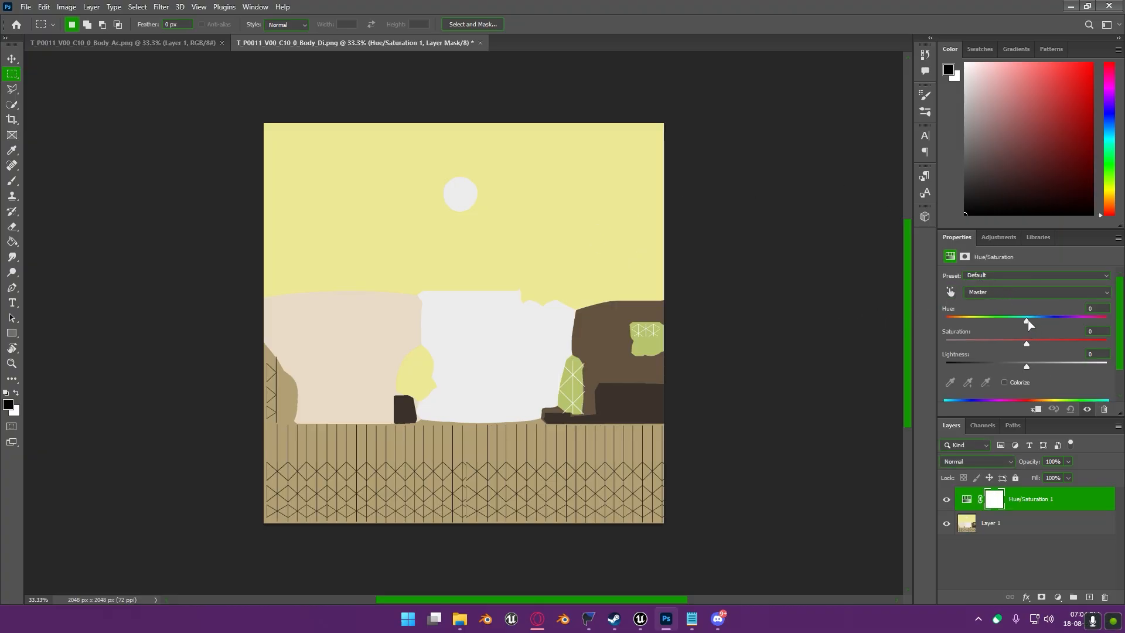
drag(1027, 318, 1108, 319)
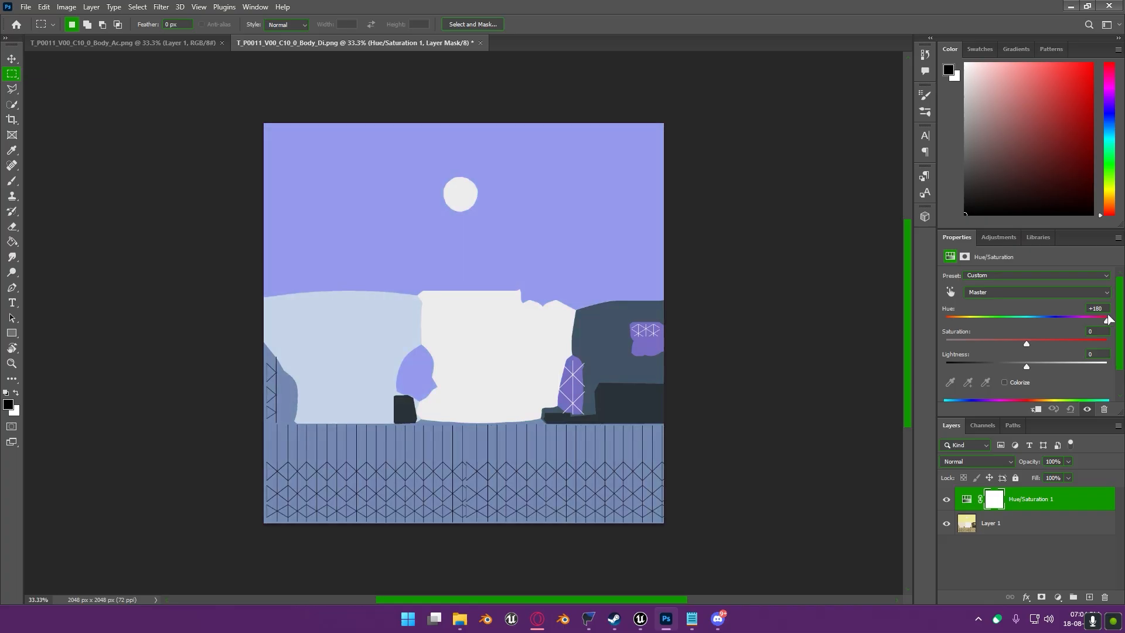
drag(1024, 342, 1094, 332)
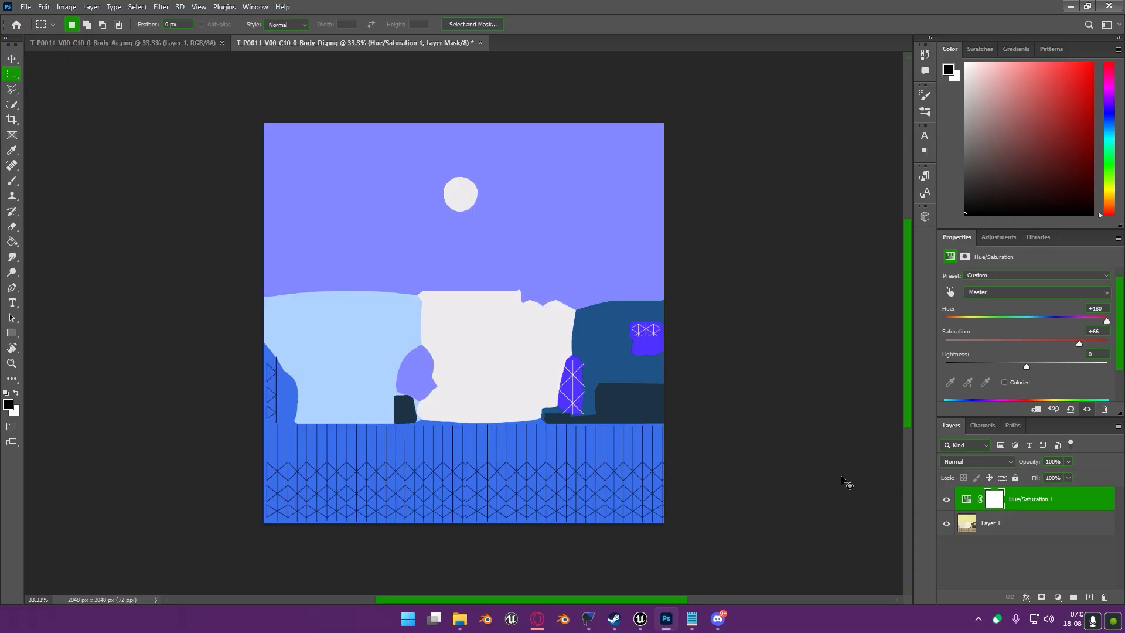
key(ctrl+e)
key(ctrl+s)
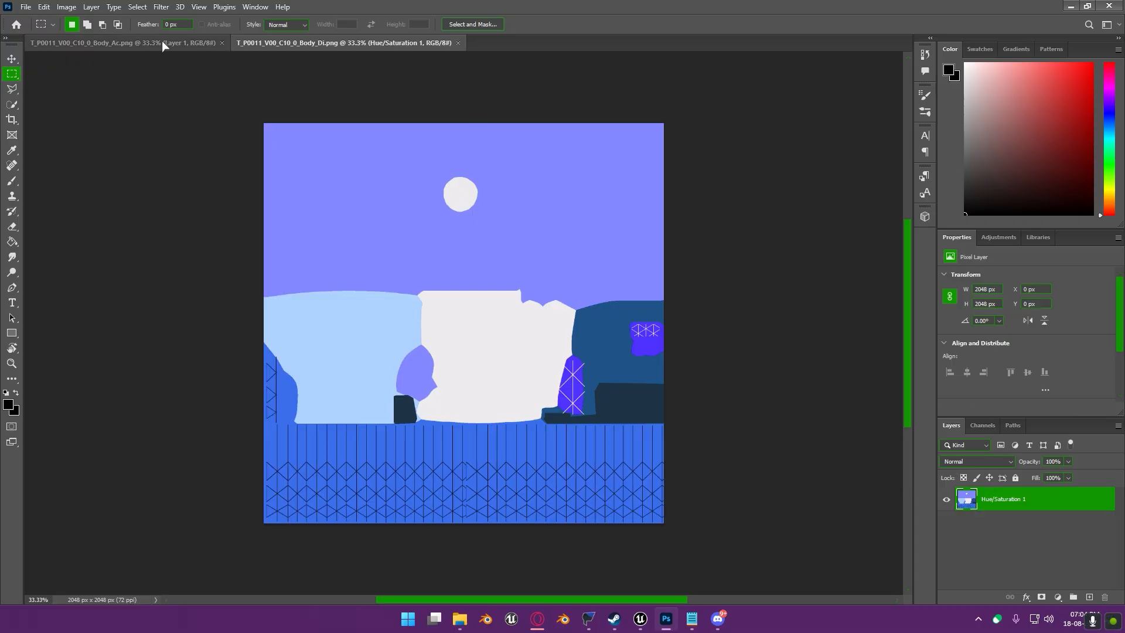
Paste the same Hue/Saturation adjustment into T_P0011_V00_C10_0_Body_Ac.png, merge it with the texture layer and save
click(163, 45)
key(ctrl+v)
key(ctrl+e)
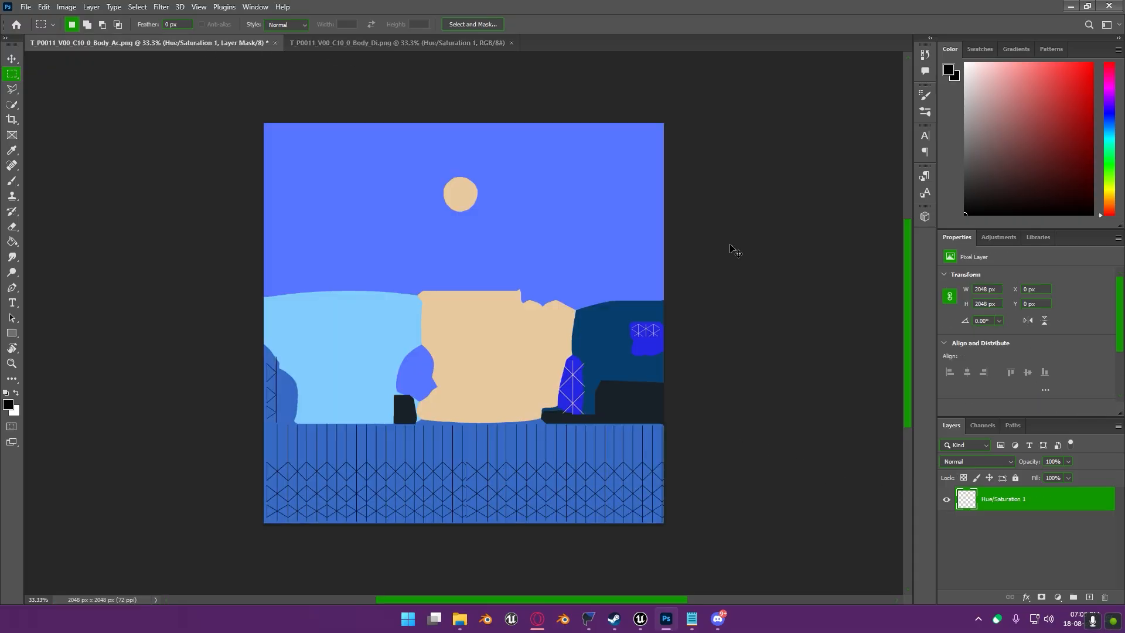
key(ctrl+s)
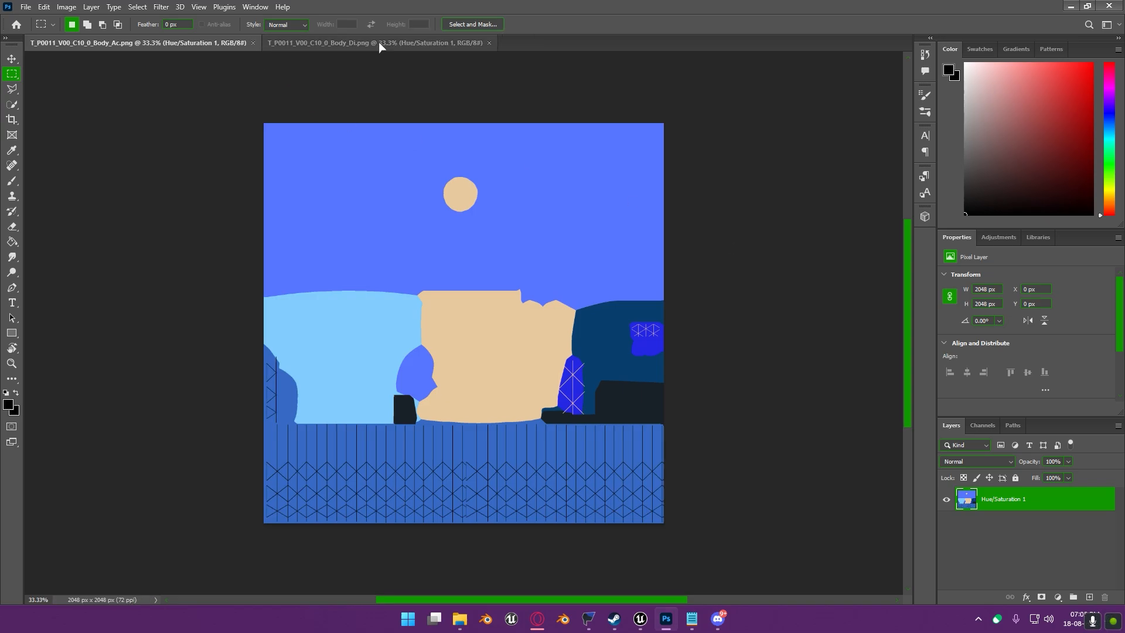
Compare the Unreal Editor project's Content folder with the texture's folder path in FModel and in the exported Texture folder
click(1071, 6)
drag(487, 322, 383, 328)
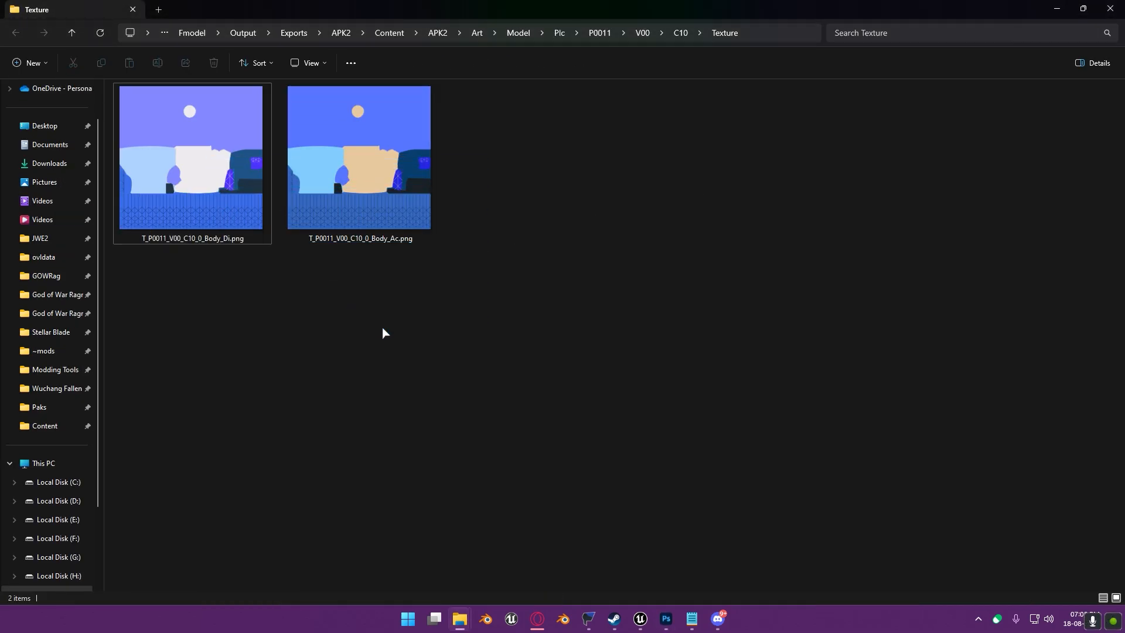
click(640, 619)
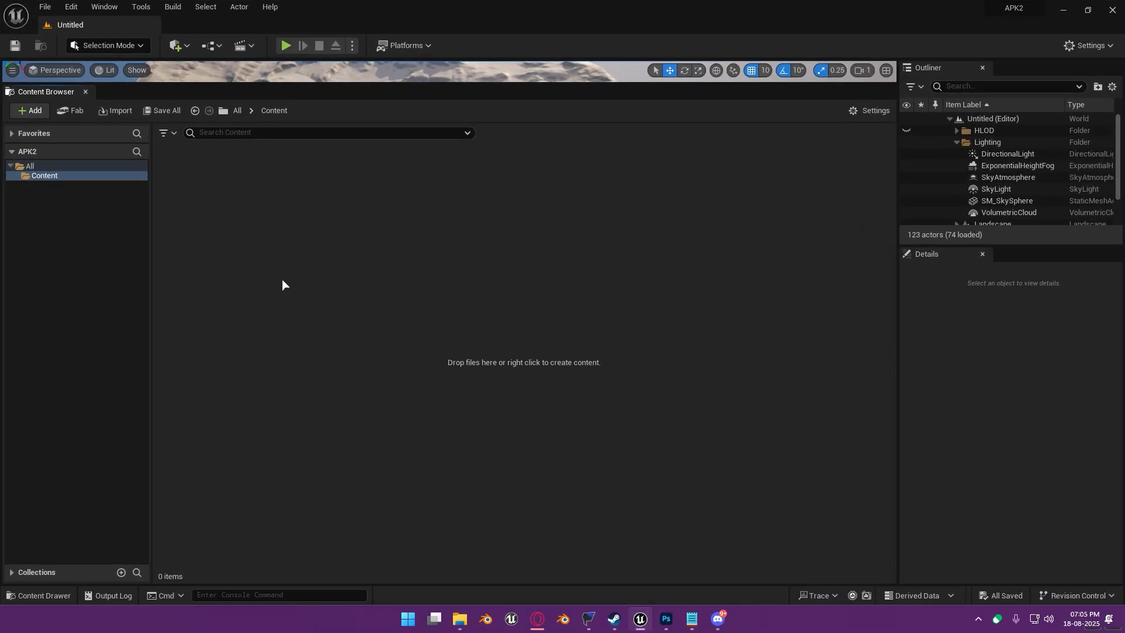
click(588, 619)
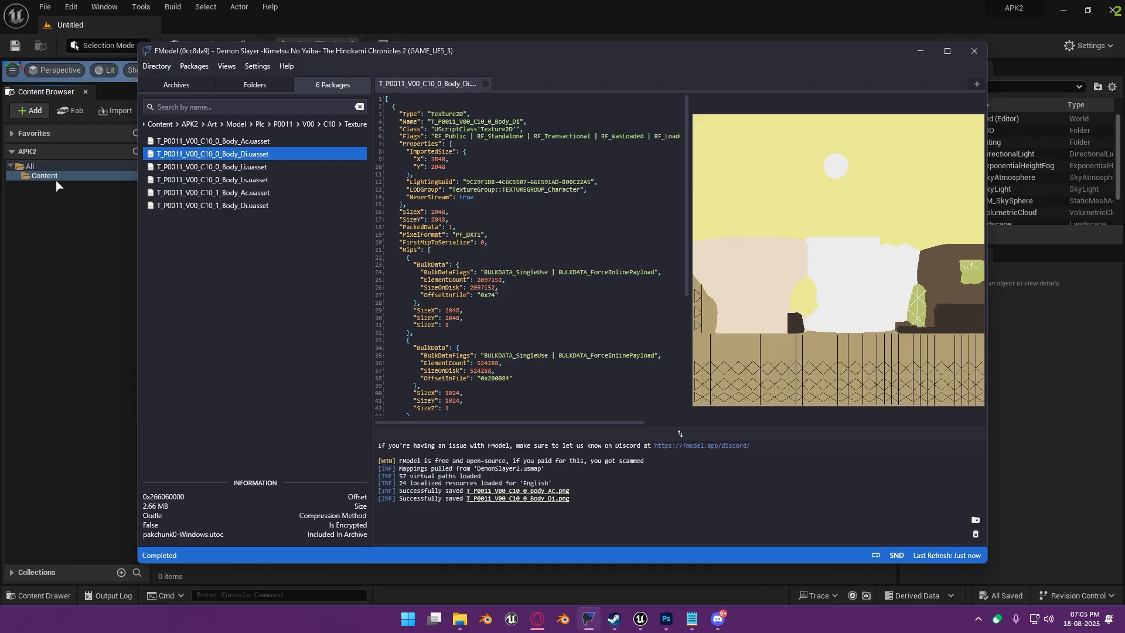
mouse_move(459, 619)
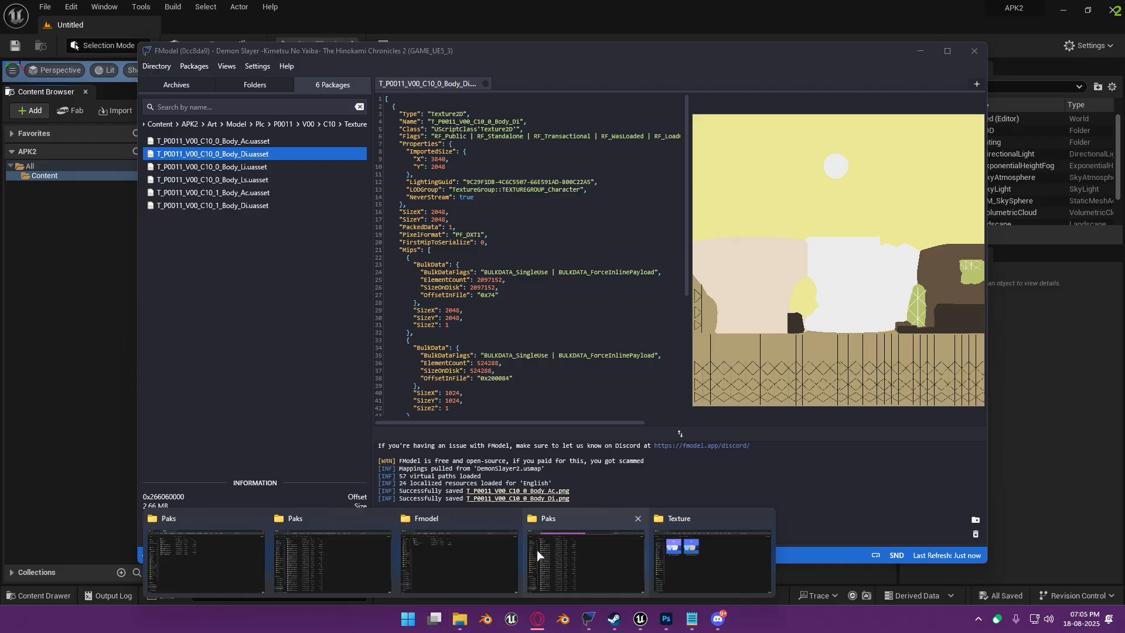
click(701, 543)
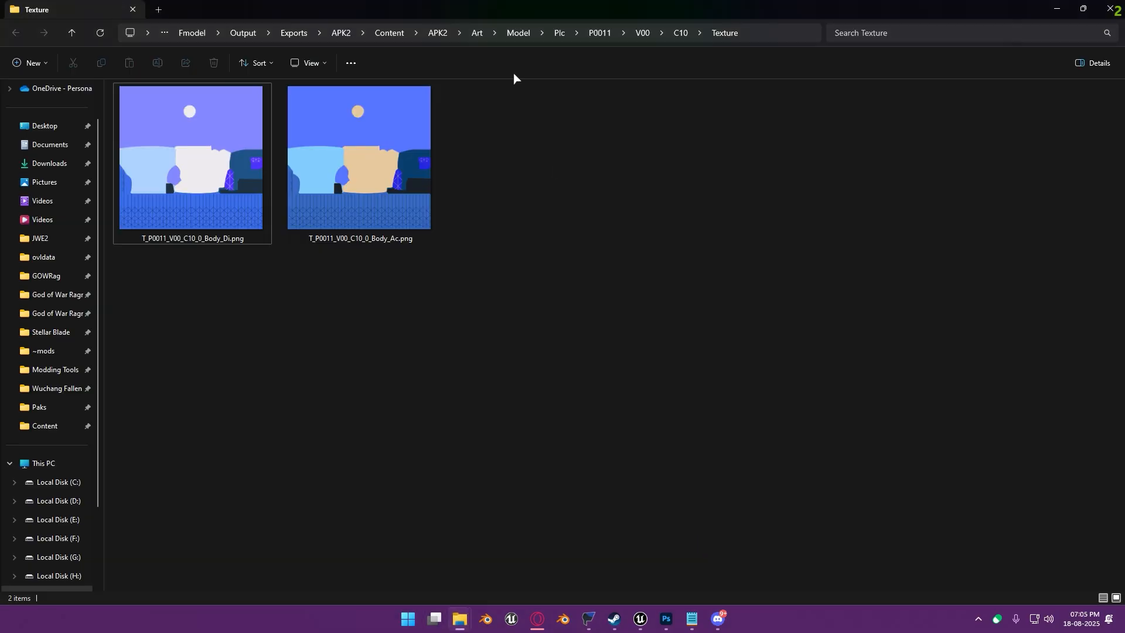
Import the exported APK2 folder from FModel's Content folder into the Unreal project's Content with its folder structure
click(389, 33)
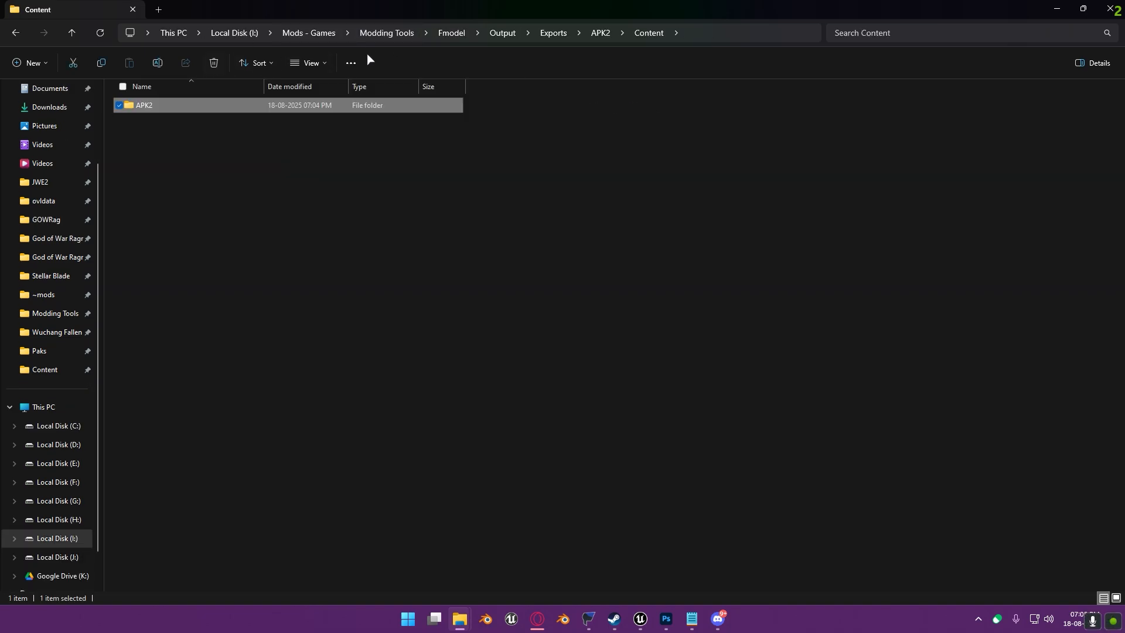
drag(155, 105, 409, 241)
key(alt+Tab)
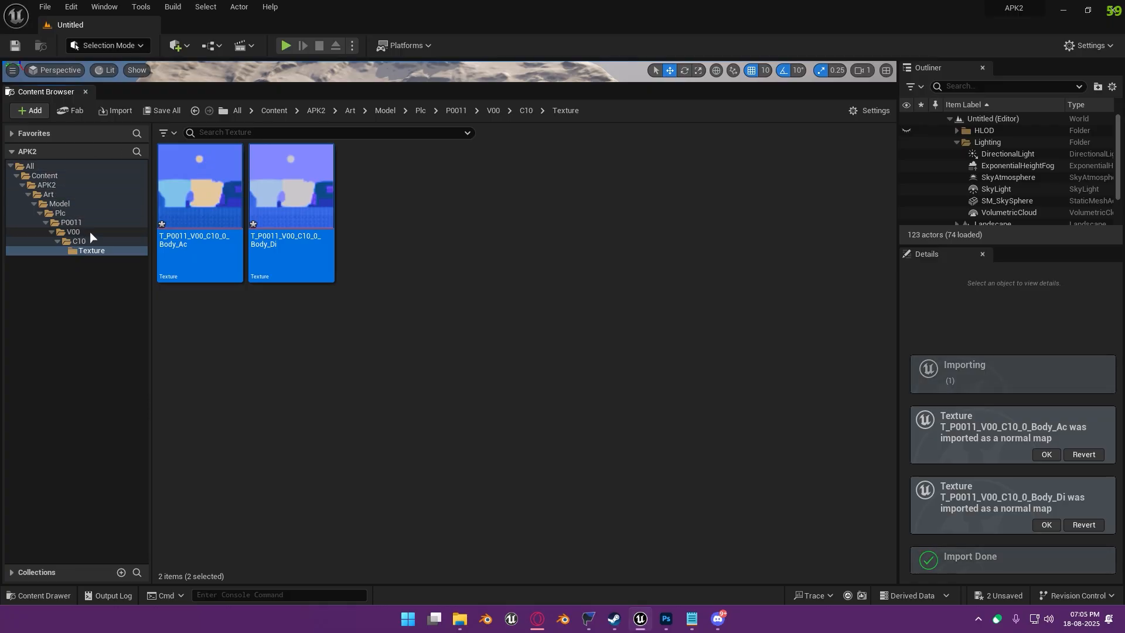
click(508, 208)
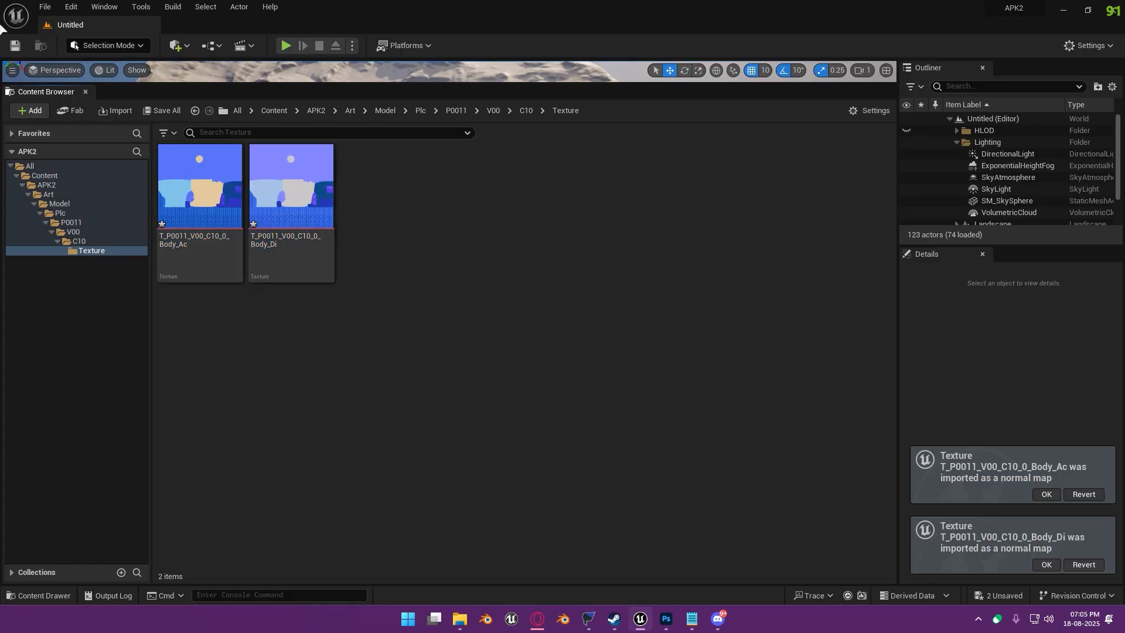
Search the Editor Preferences for "chunk" and check the Allow ChunkID Assignments option
click(72, 7)
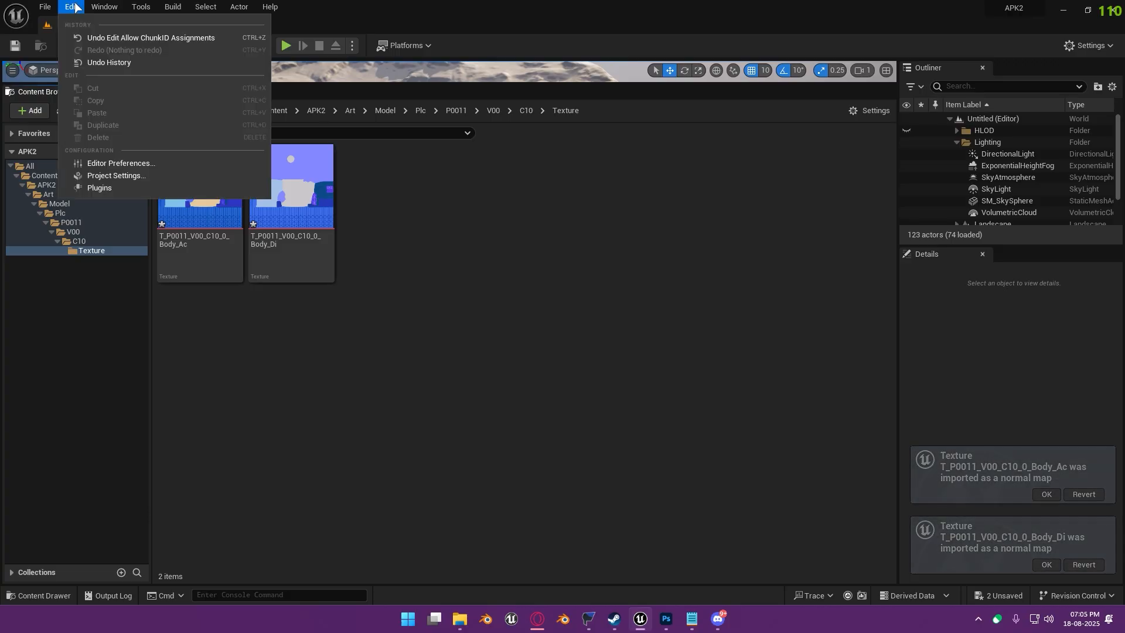
click(167, 163)
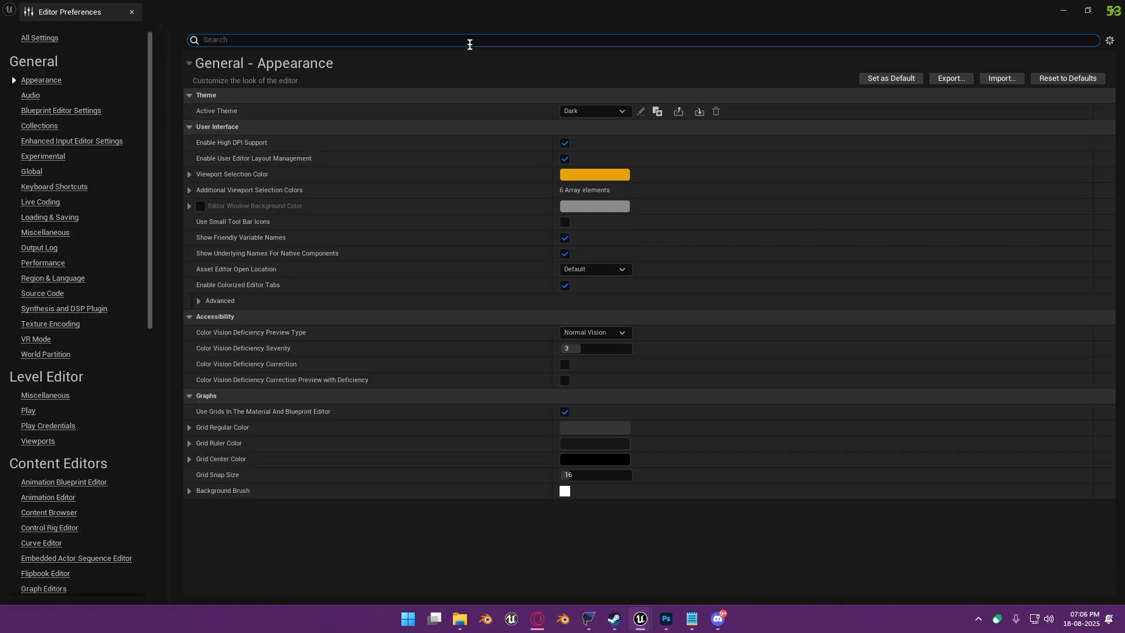
click(469, 44)
text(chunk)
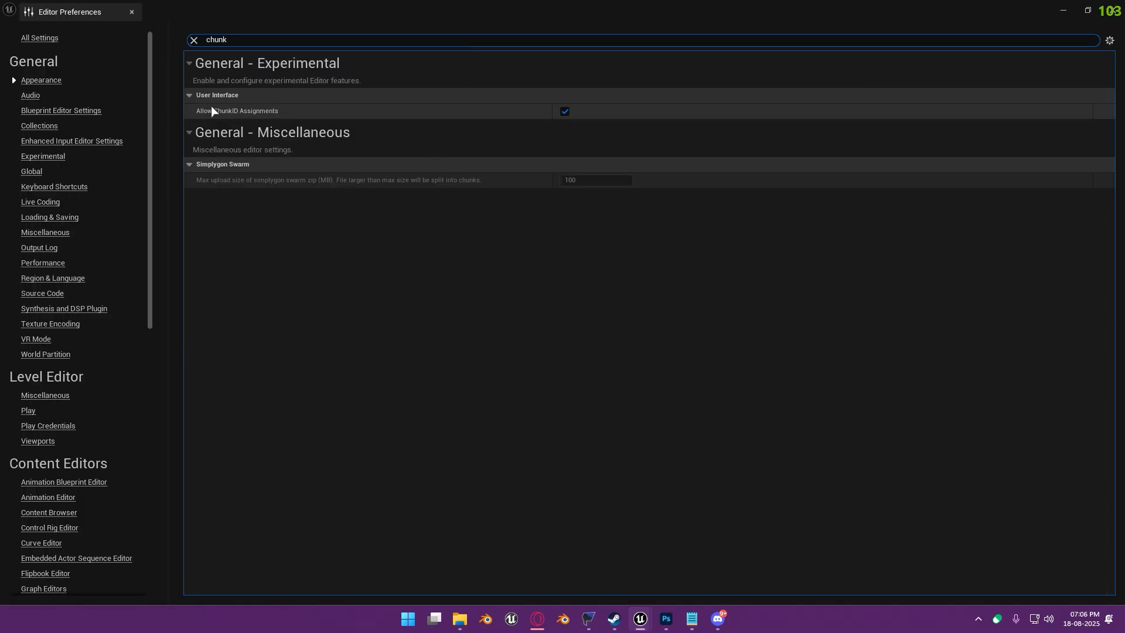
click(1115, 12)
Find the "cook" options in the project's Packaging settings and enable cooking everything in the project content directory
click(75, 7)
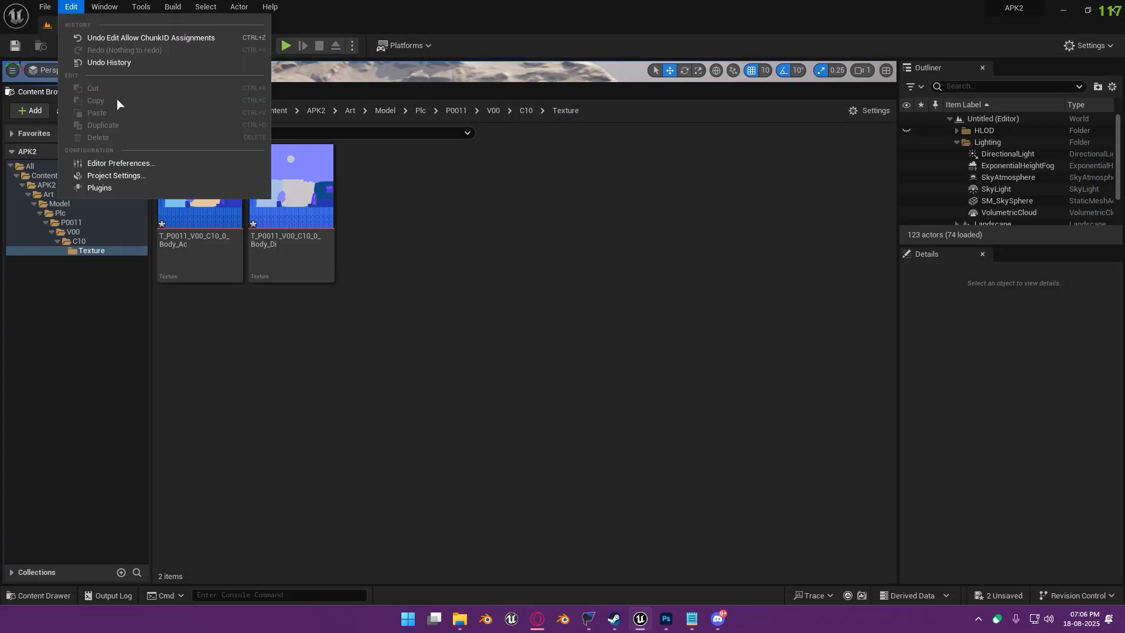
click(123, 176)
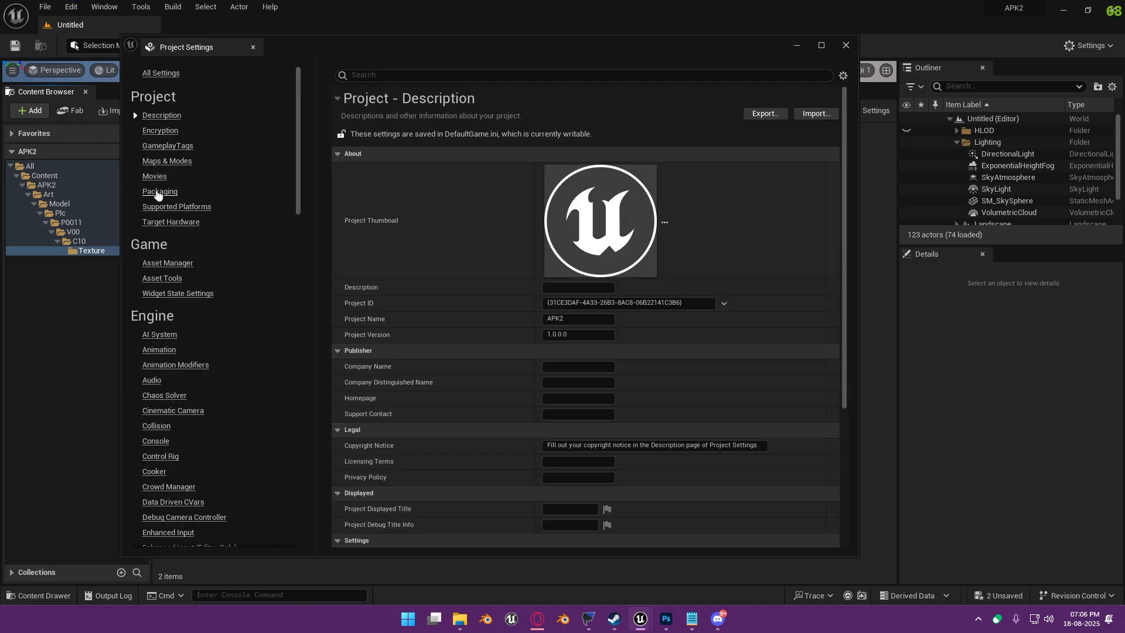
click(158, 193)
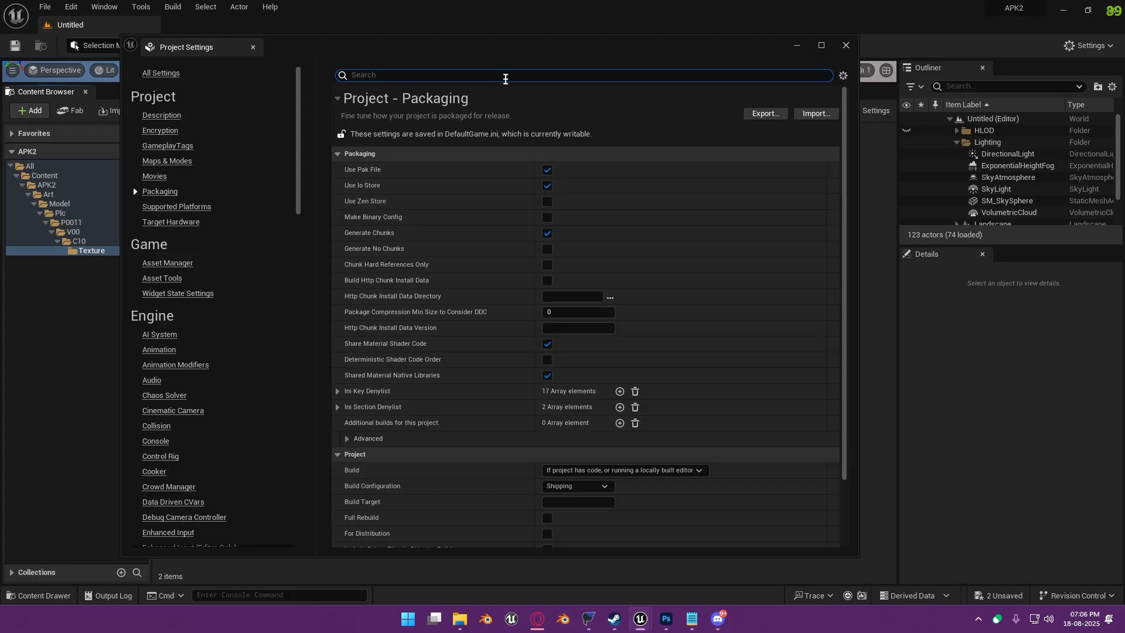
click(505, 79)
text(cook)
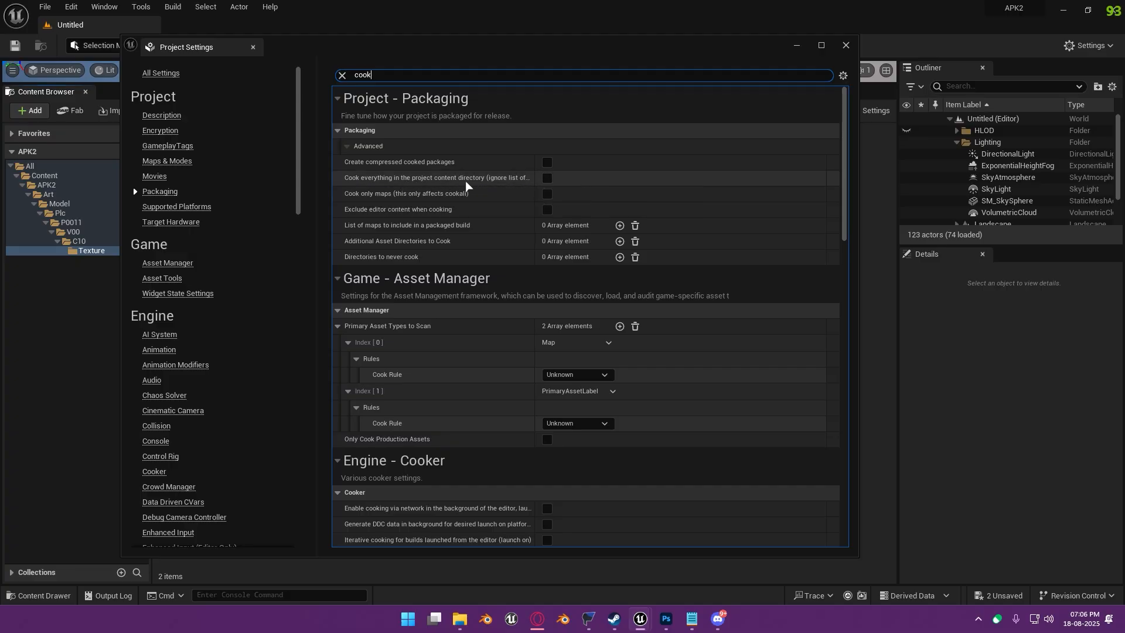
click(547, 178)
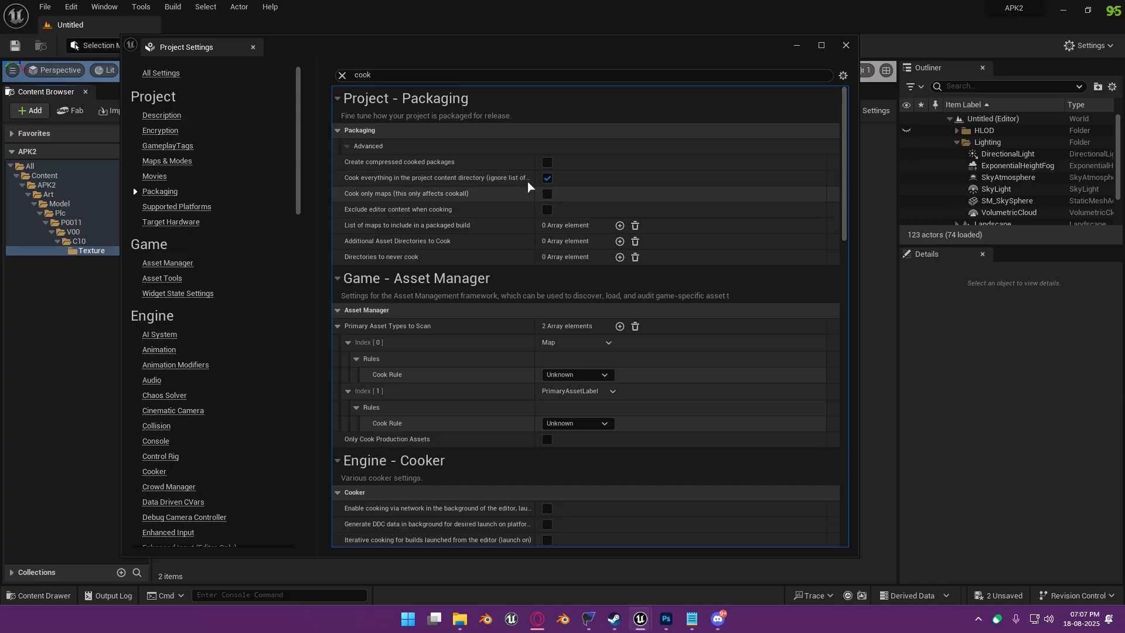
click(846, 44)
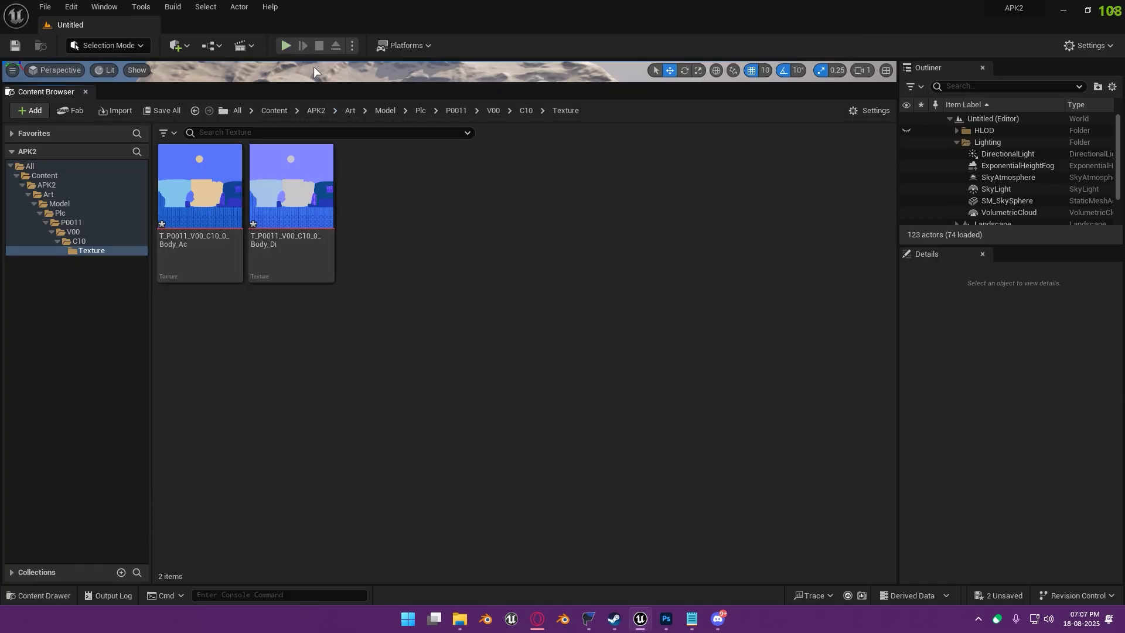
Assign the Body_Ac and Body_Di textures to chunk ID 51 and save all assets
click(218, 212)
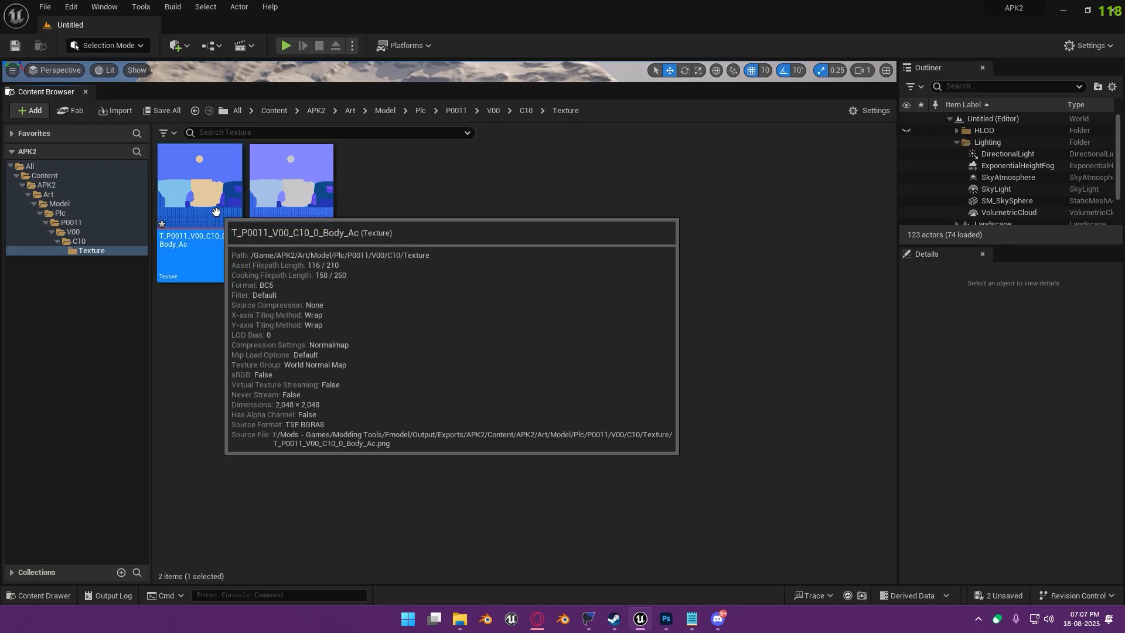
ctrl+click(276, 198)
right_click(276, 199)
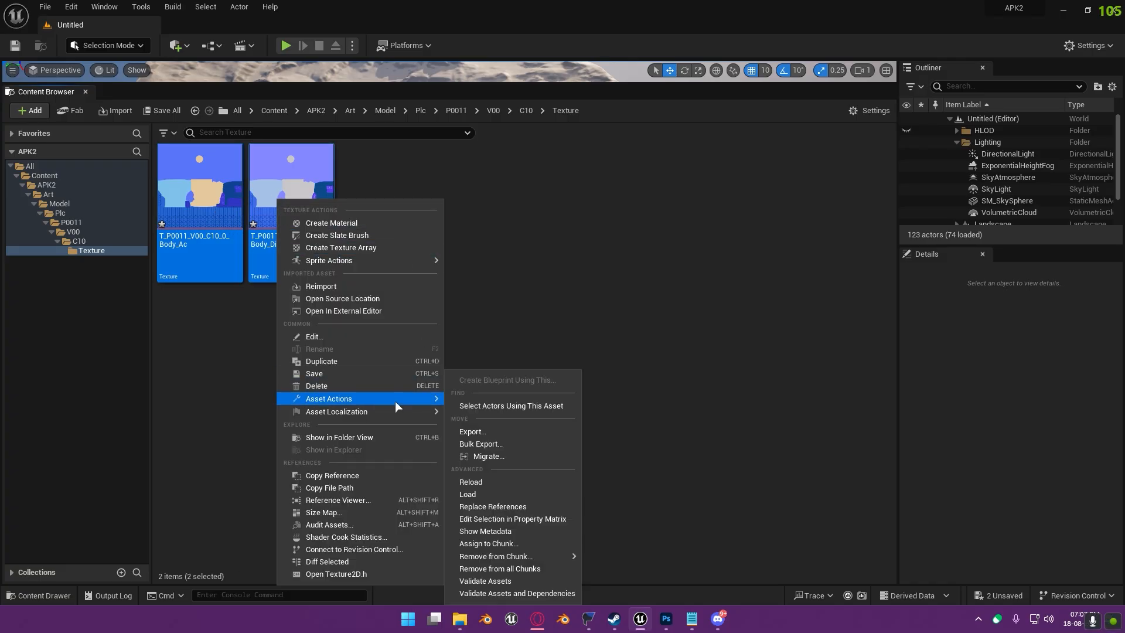
mouse_move(325, 400)
click(535, 543)
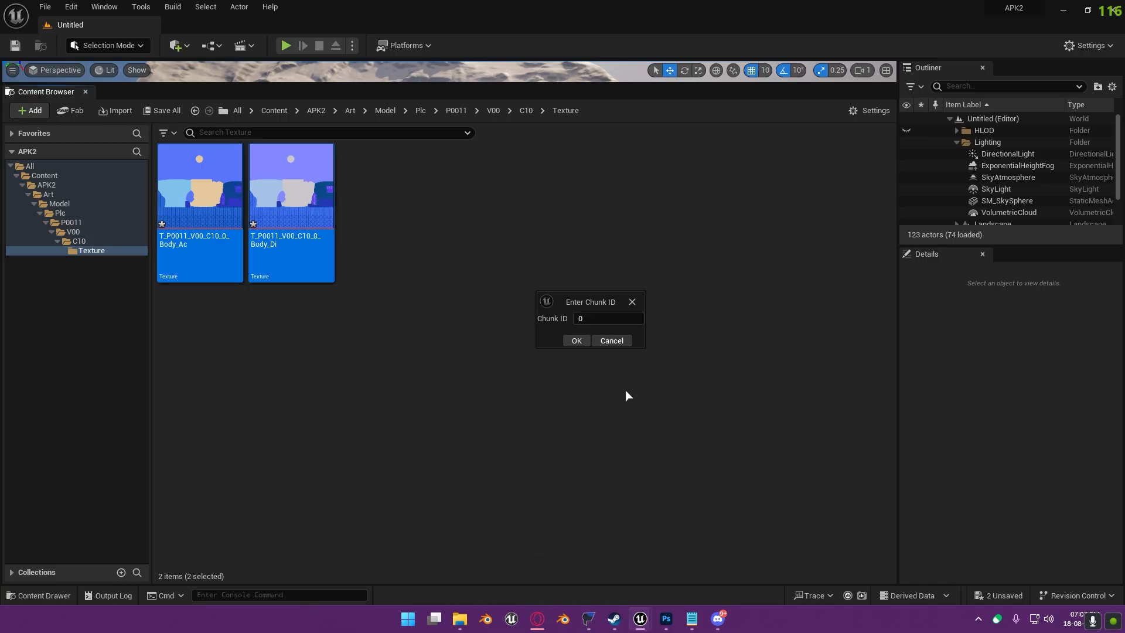
click(606, 320)
text(51)
click(577, 340)
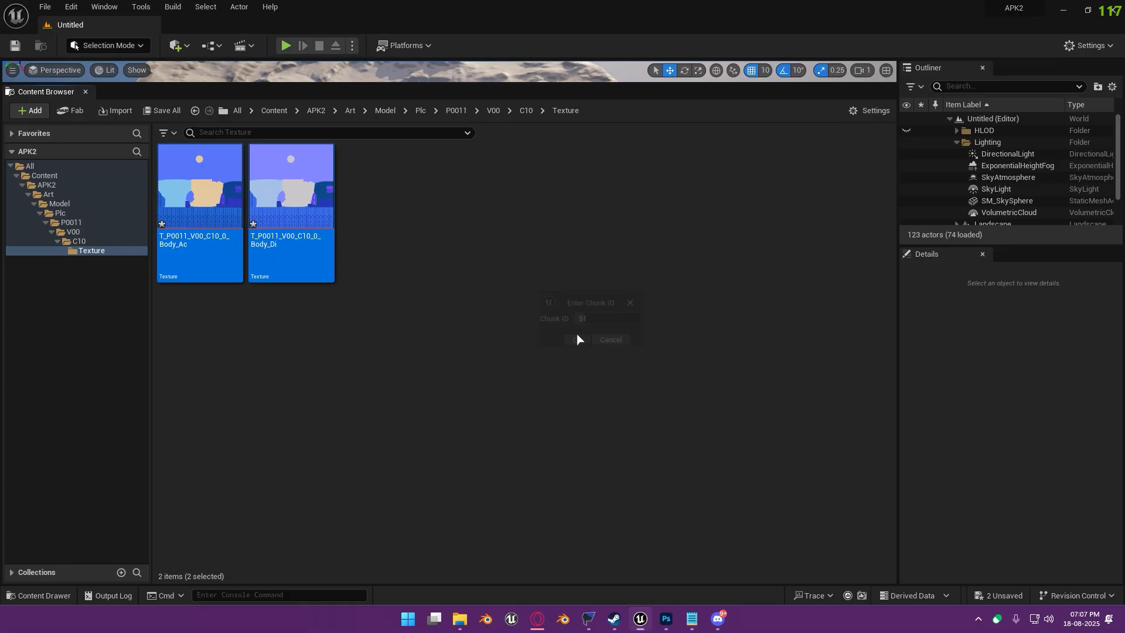
click(45, 6)
click(90, 118)
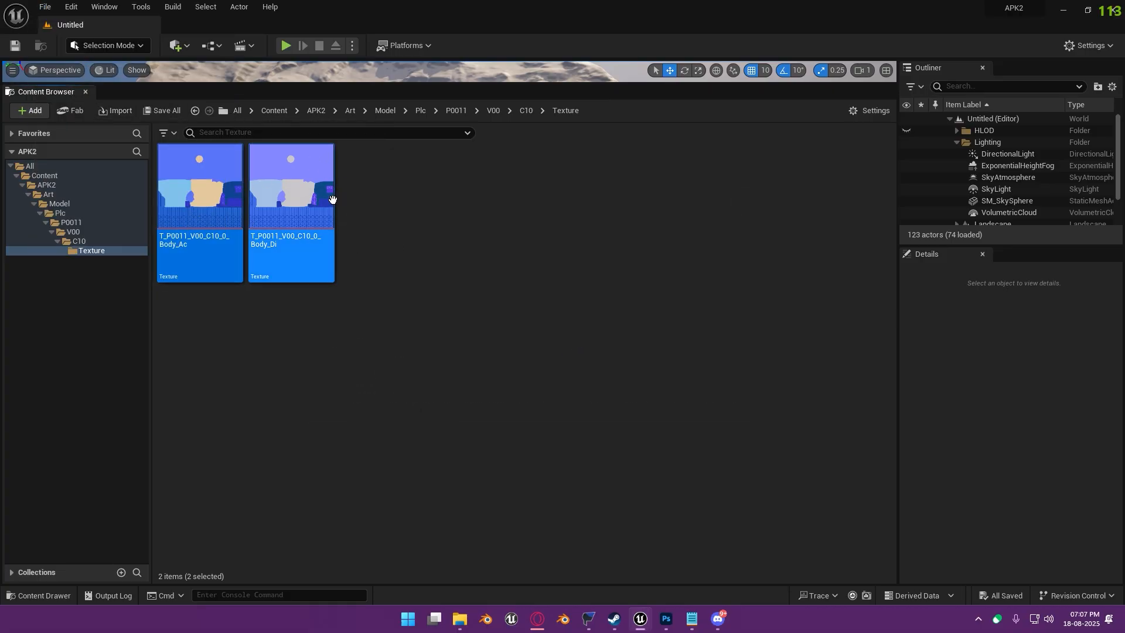
Check the Build Configuration in the project's Packaging settings
click(405, 46)
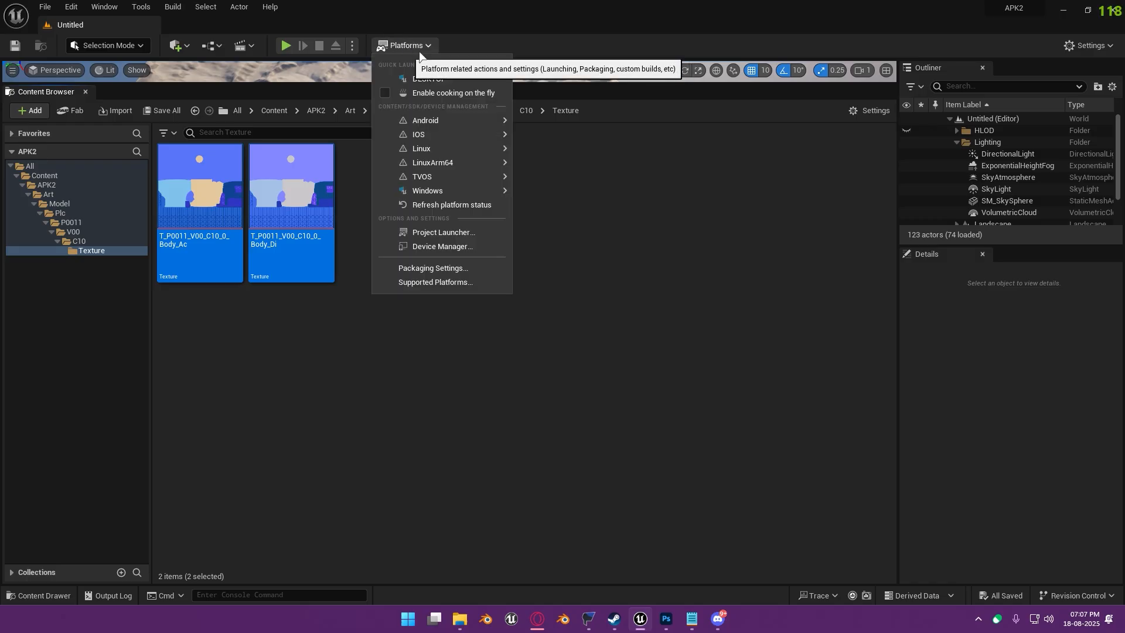
mouse_move(443, 193)
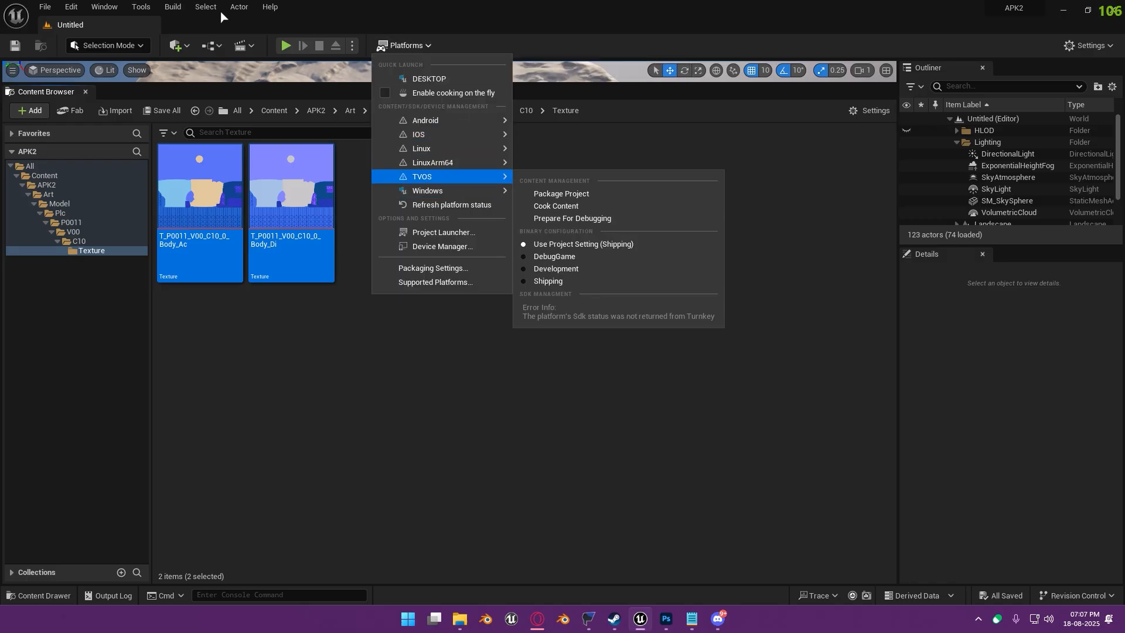
click(69, 5)
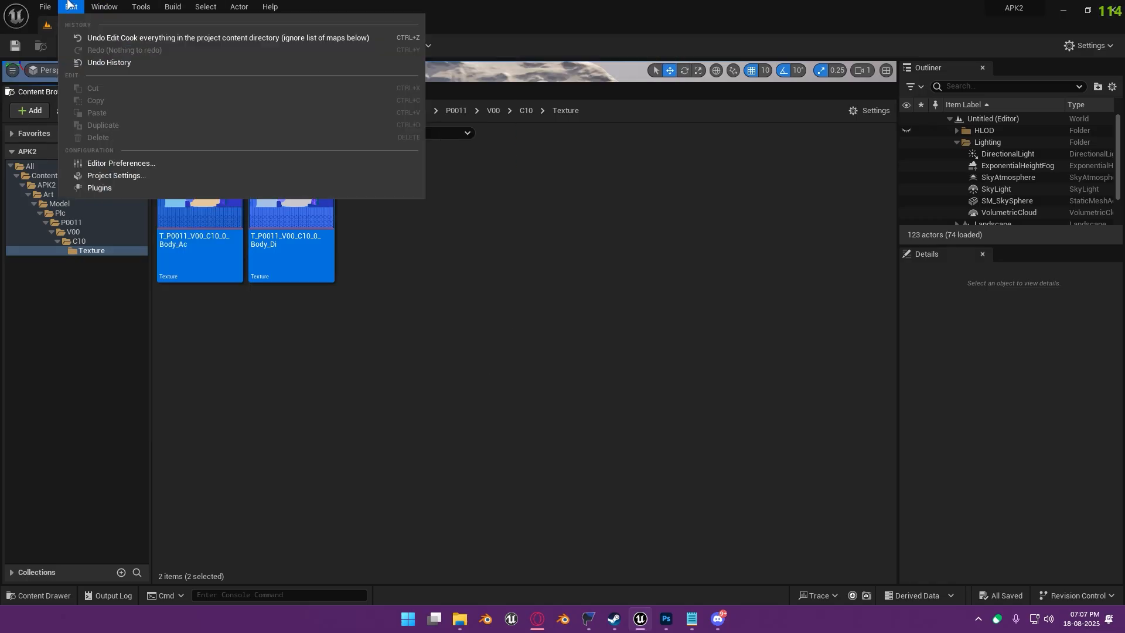
click(116, 175)
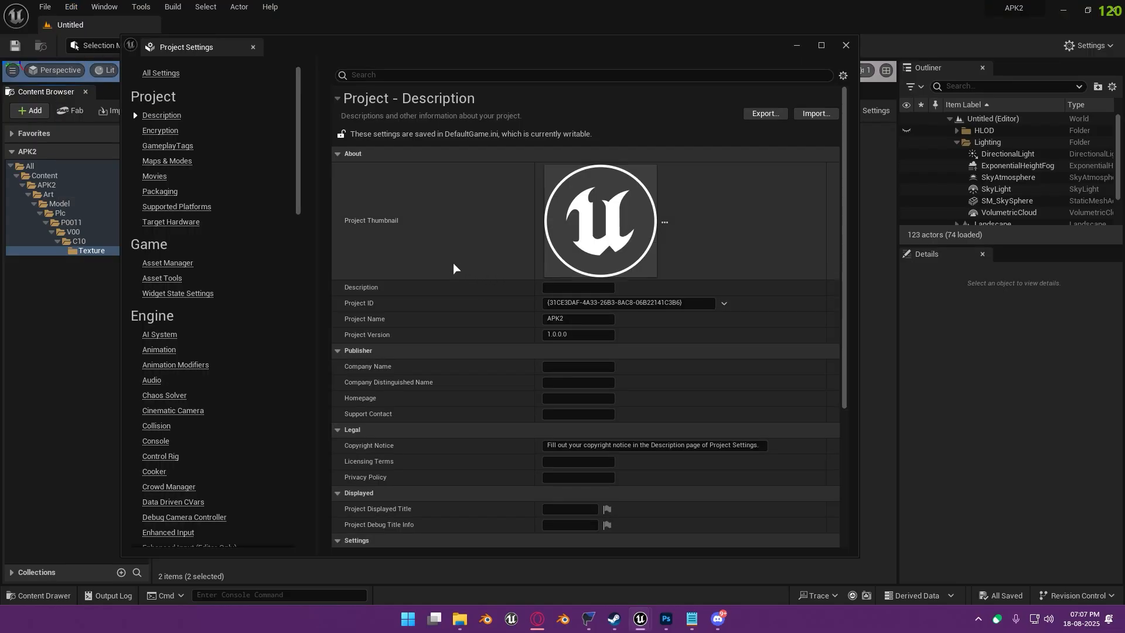
click(156, 191)
scroll(443, 321, down, 2)
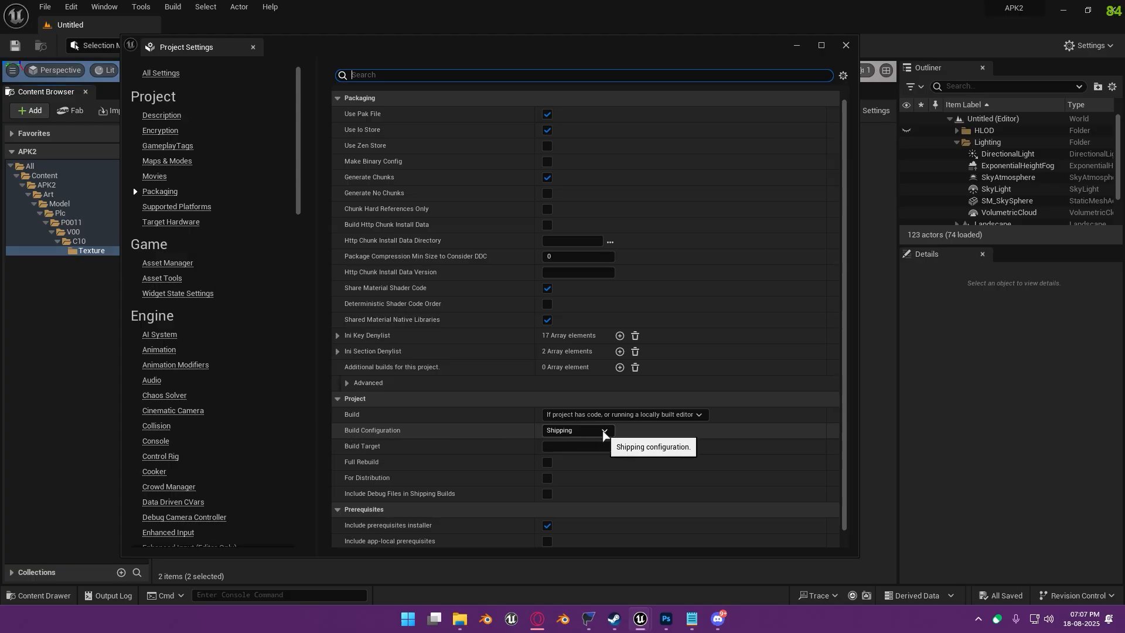
click(846, 45)
Package the project for Windows into a new folder named Export inside the Demon Slayer 2 Modding project folder
click(420, 41)
mouse_move(493, 191)
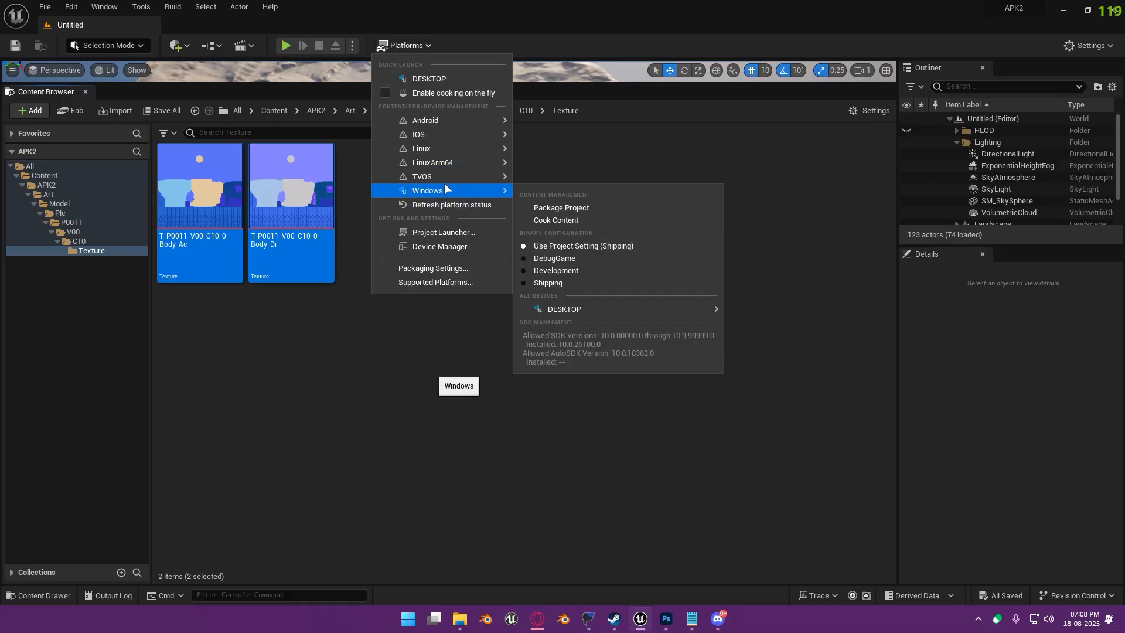
click(409, 45)
click(408, 45)
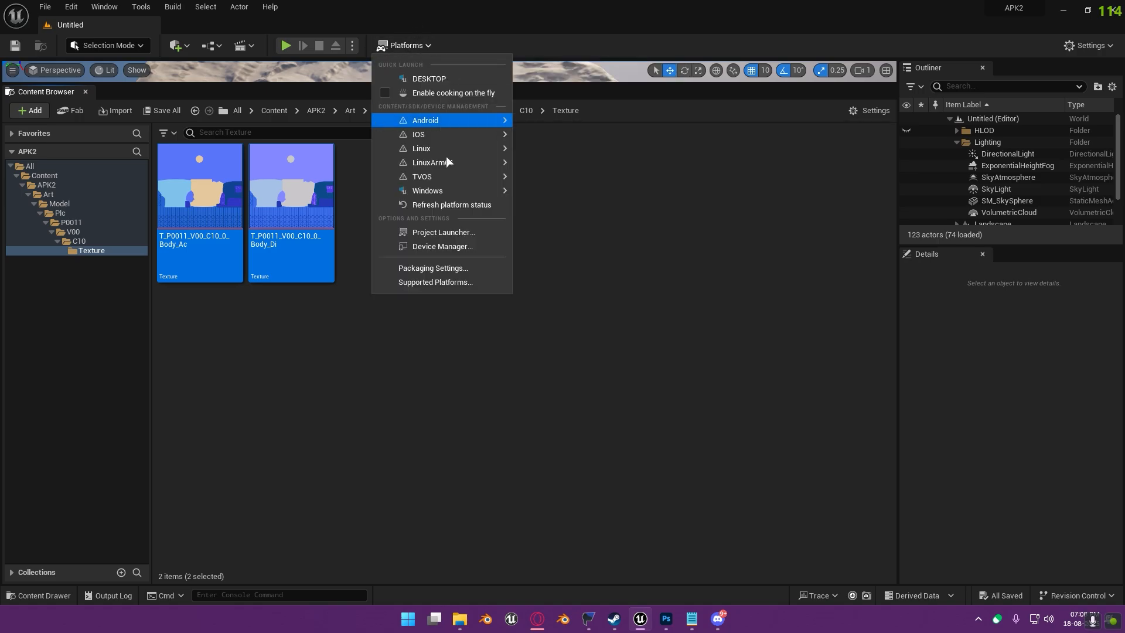
mouse_move(454, 191)
click(602, 208)
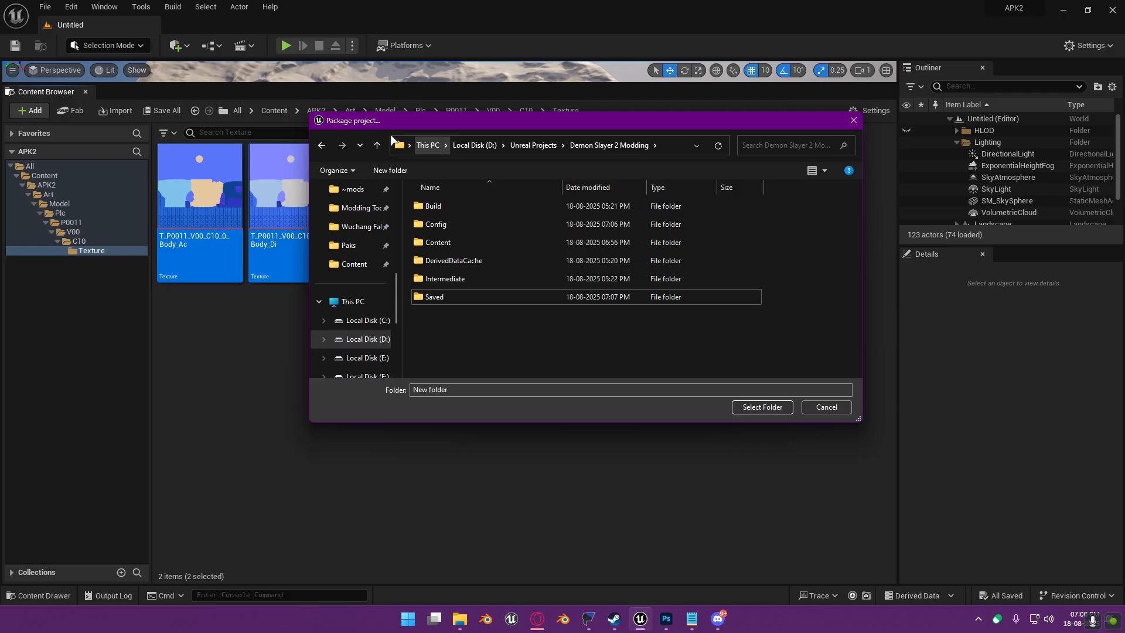
click(394, 169)
text(Expor)
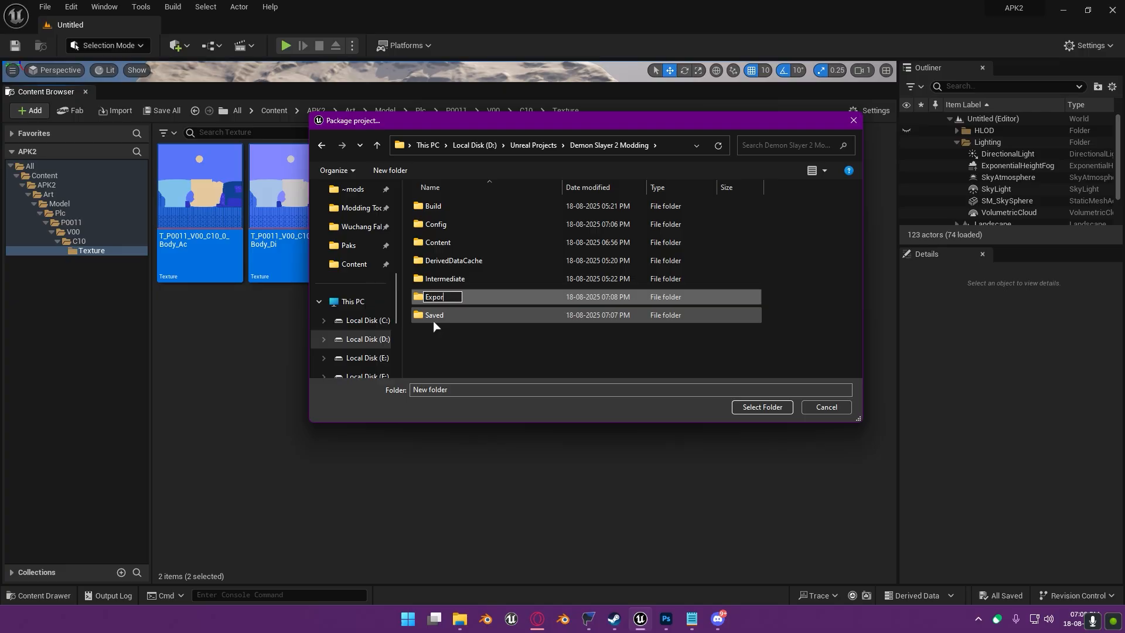
text(t)
key(Return)
double_click(468, 278)
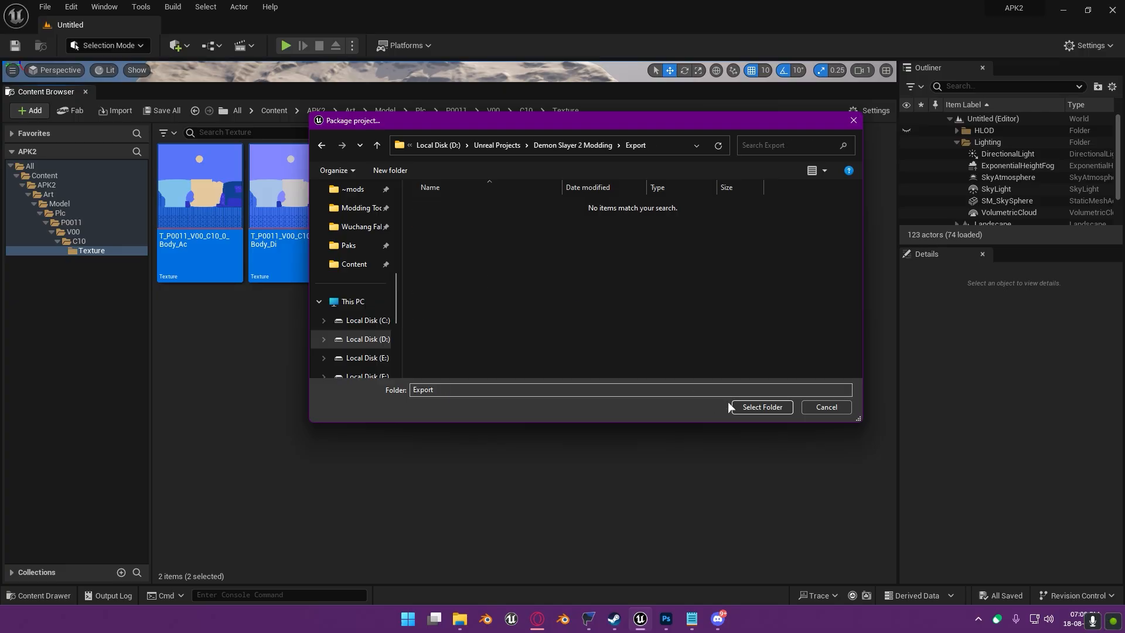
click(753, 406)
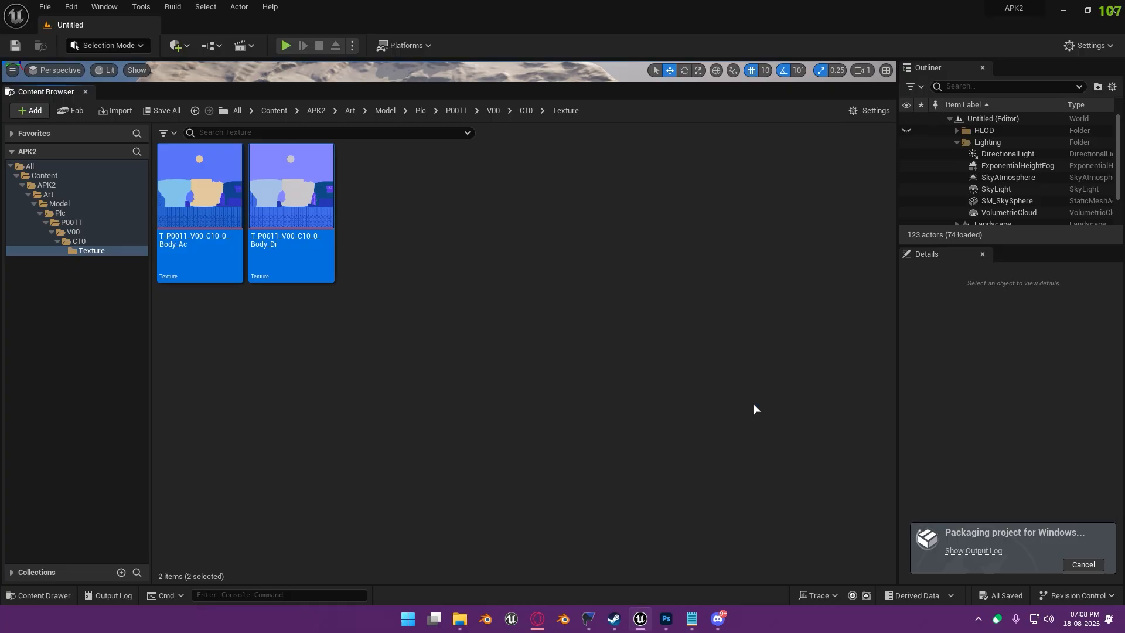
Follow the Windows packaging progress in the Output Log until it ends, and close the log
click(976, 550)
click(976, 550)
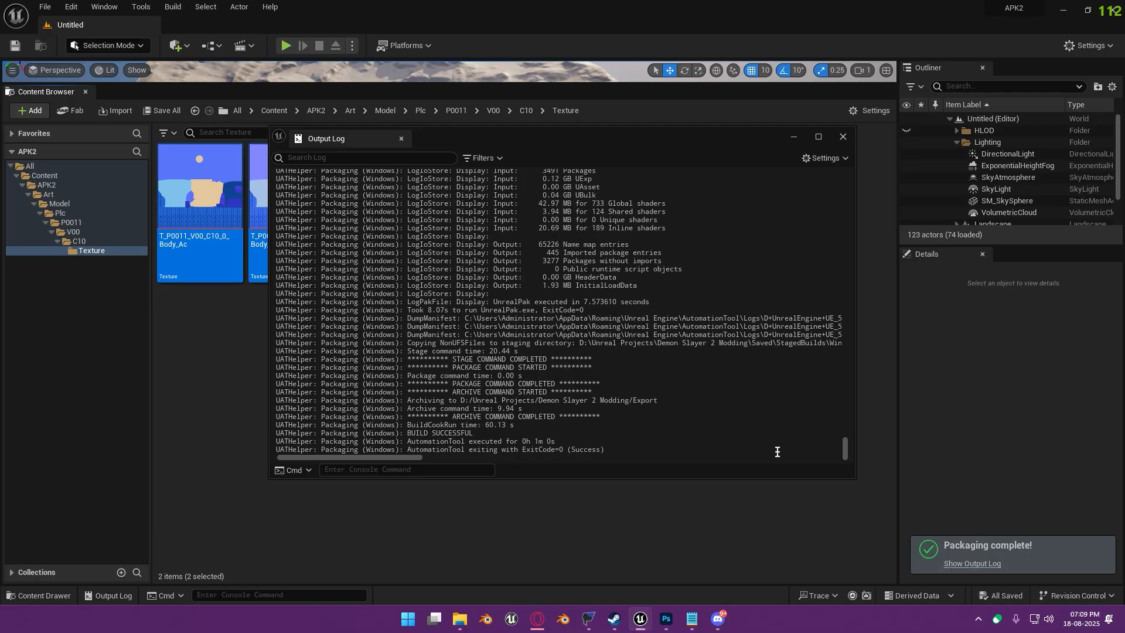
click(843, 139)
Go to Export > Windows > APK2 > Content > Paks in File Explorer and select the pakchunk51-Windows .pak, .ucas and .utoc files
mouse_move(459, 619)
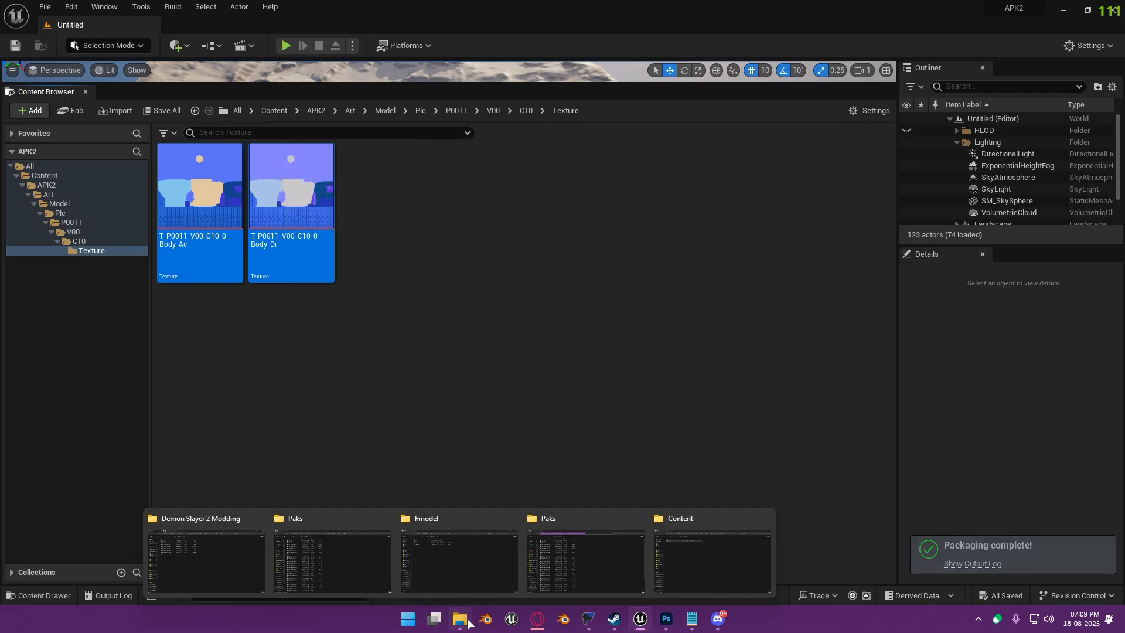
click(221, 545)
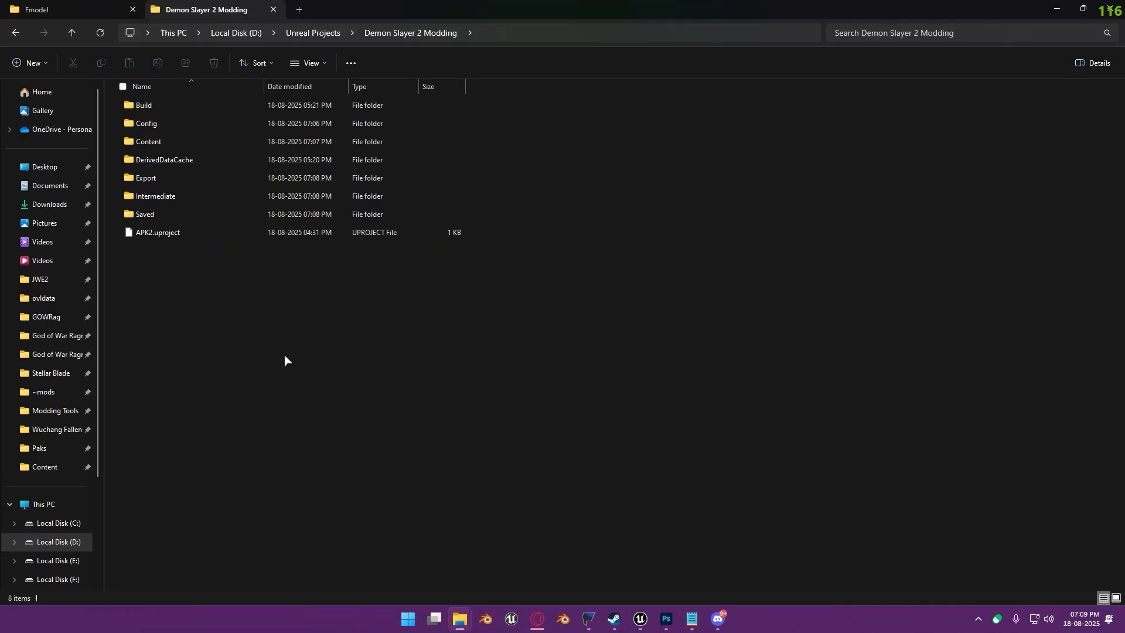
double_click(178, 181)
double_click(181, 106)
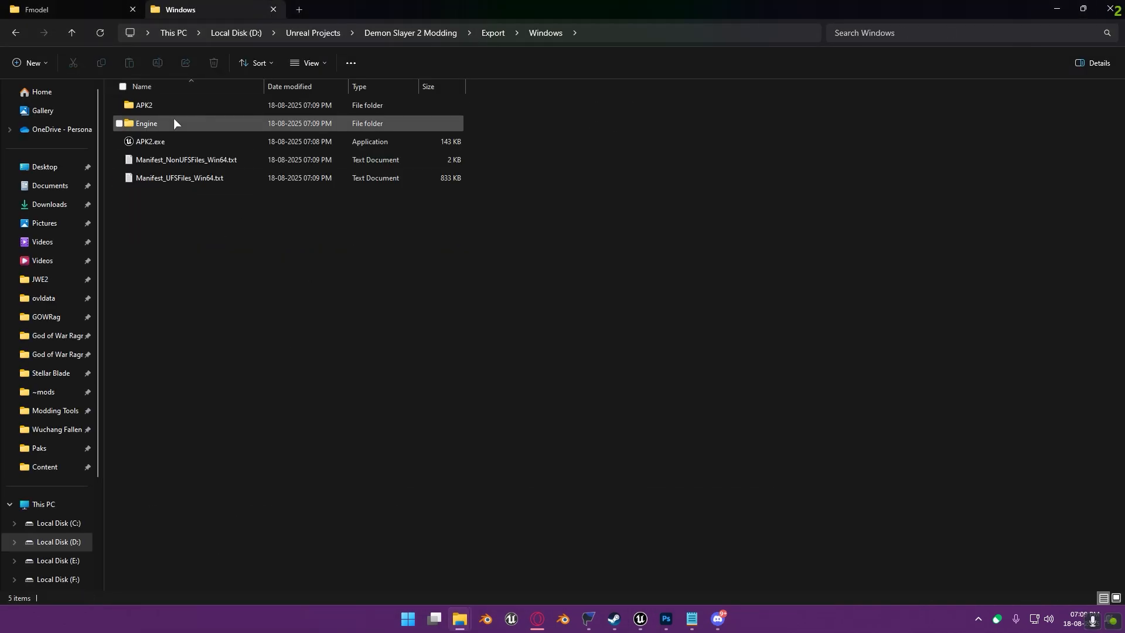
double_click(186, 105)
double_click(194, 105)
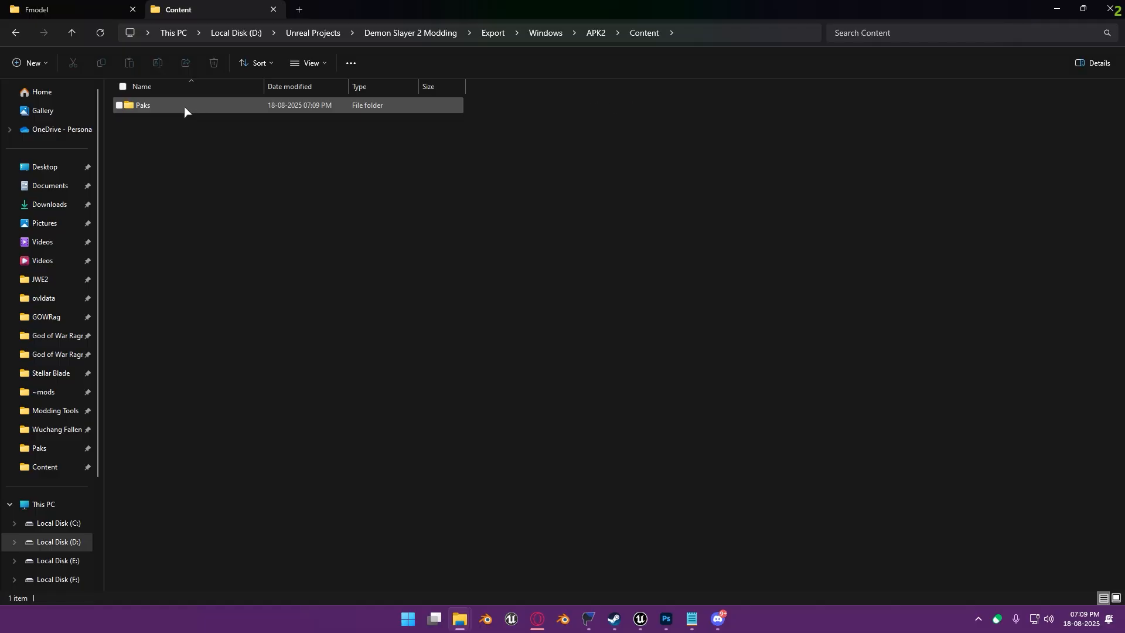
double_click(184, 106)
drag(226, 327, 187, 195)
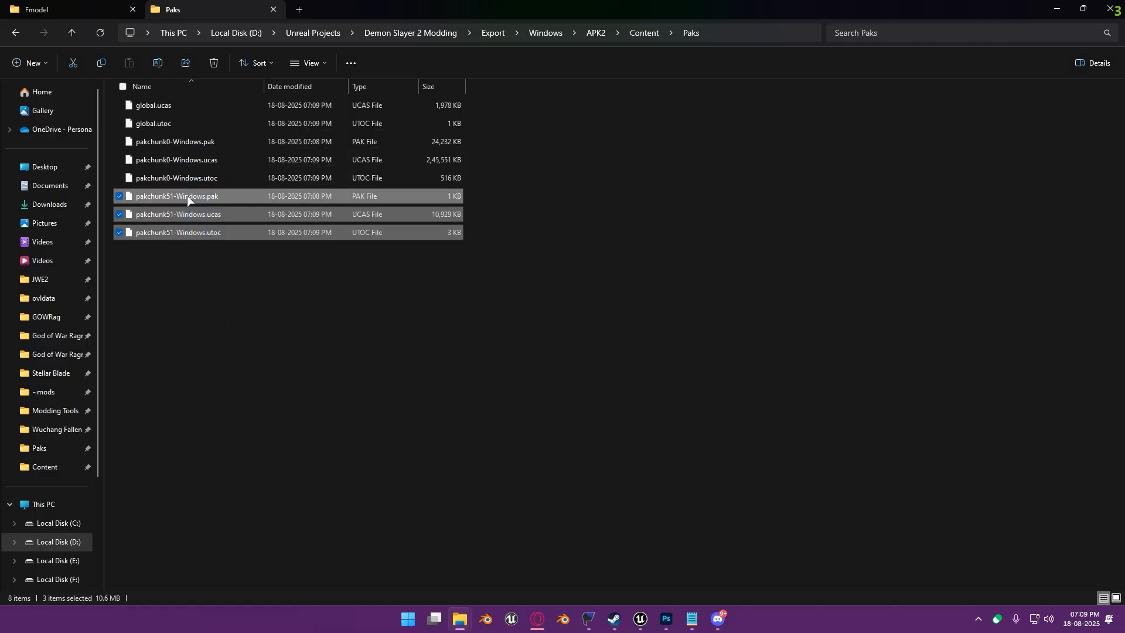
drag(210, 286, 166, 195)
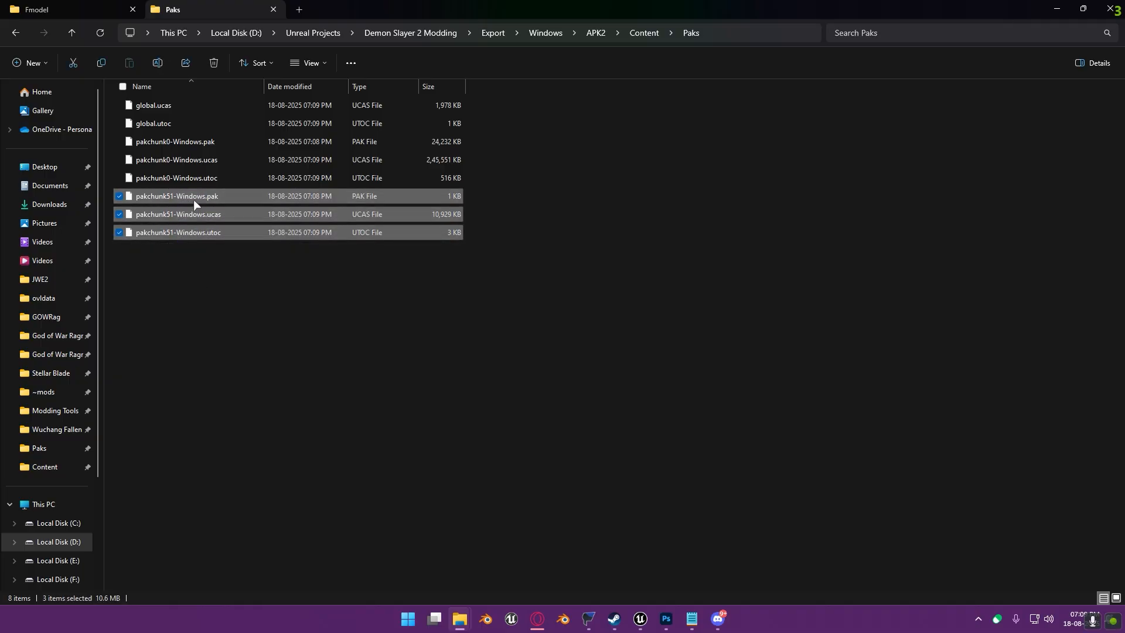
Rename the three selected pakchunk51-Windows files as ShinobuBlueOutfit_P, keeping their .pak, .ucas and .utoc extensions
key(F2)
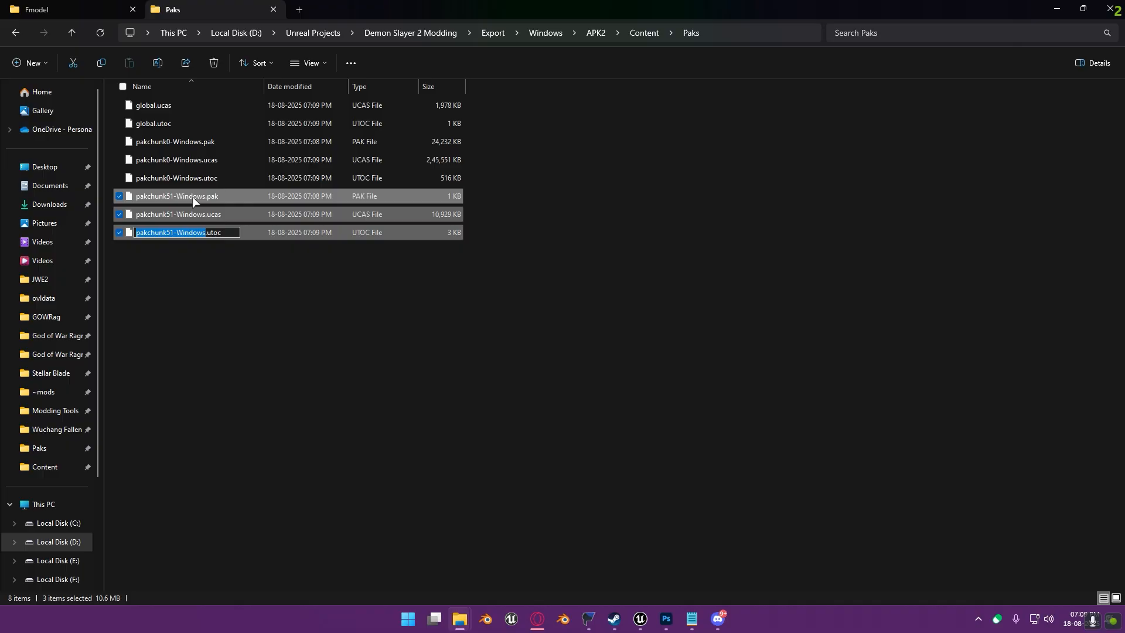
text(Shin)
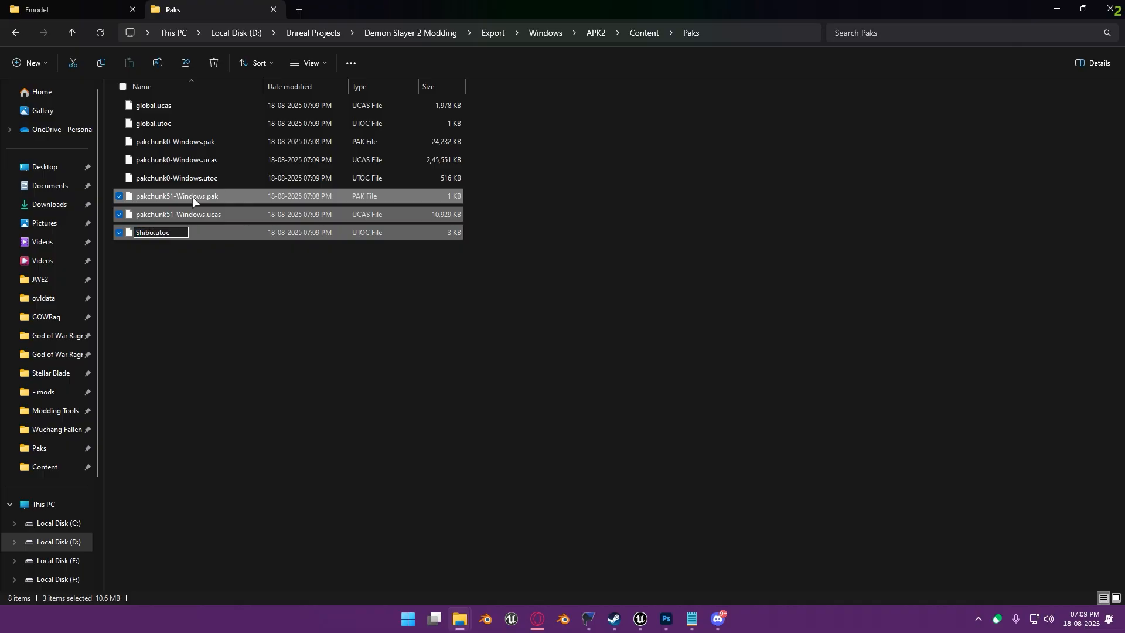
text(obuBlueOut)
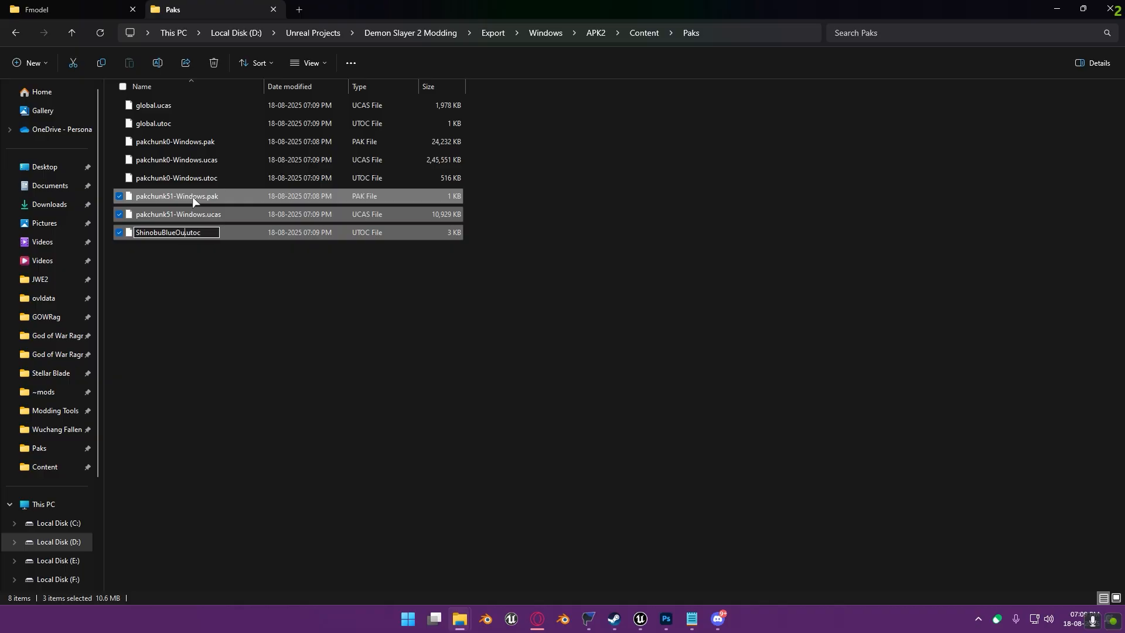
text(fit)
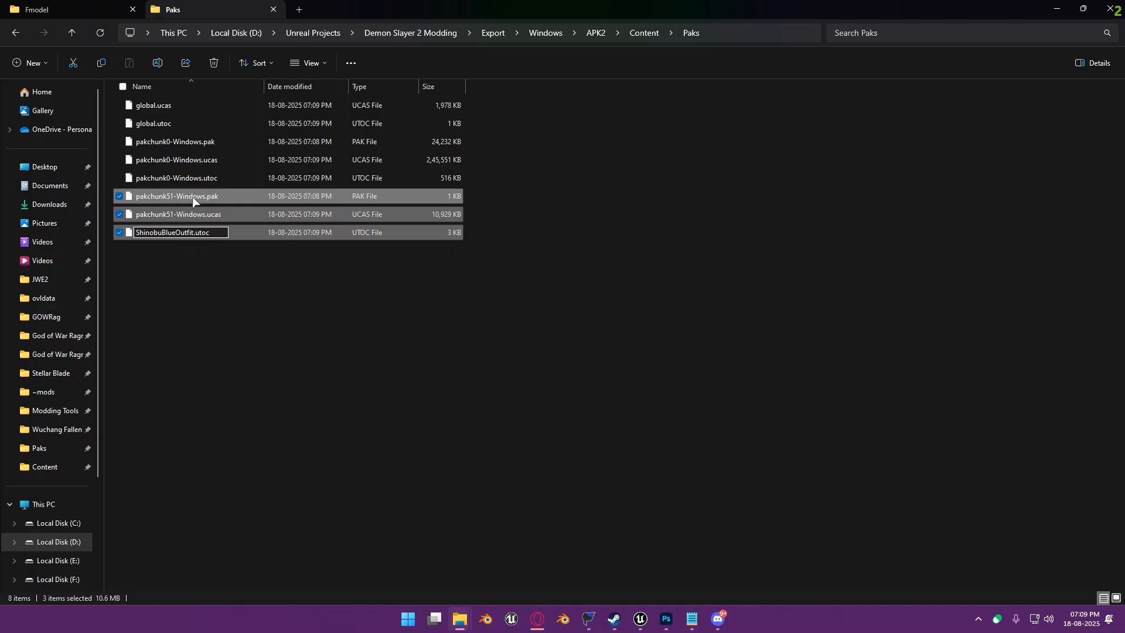
text(_P)
key(Return)
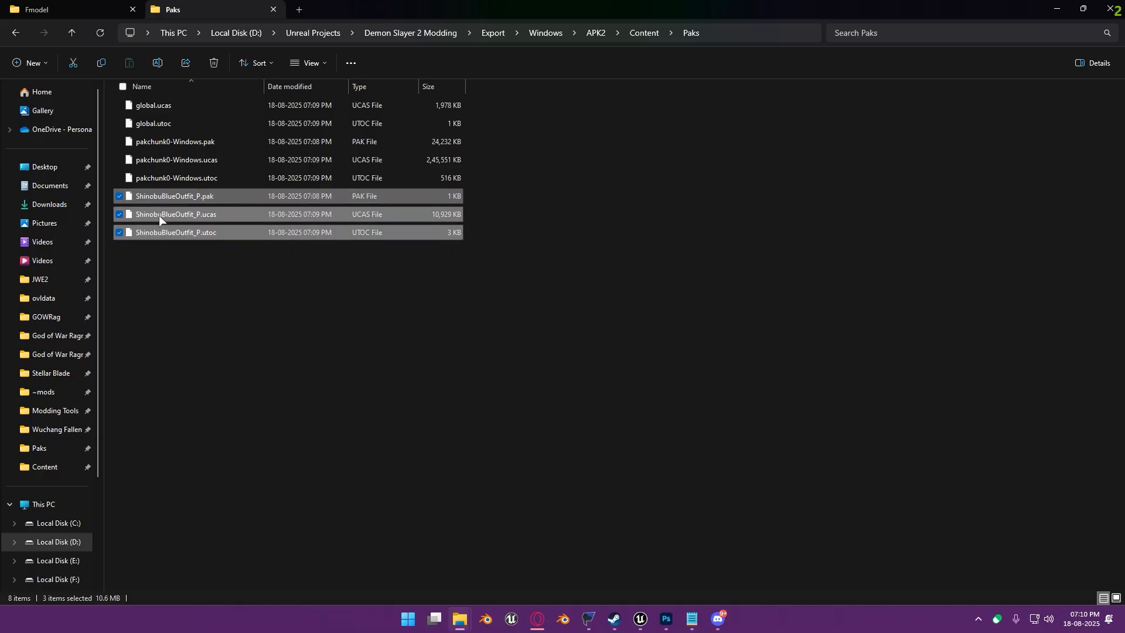
Copy the three ShinobuBlueOutfit_P files and switch to the File Explorer window showing the Hinokami Chronicles 2 game's APK2 > Content > Paks folder
key(ctrl+c)
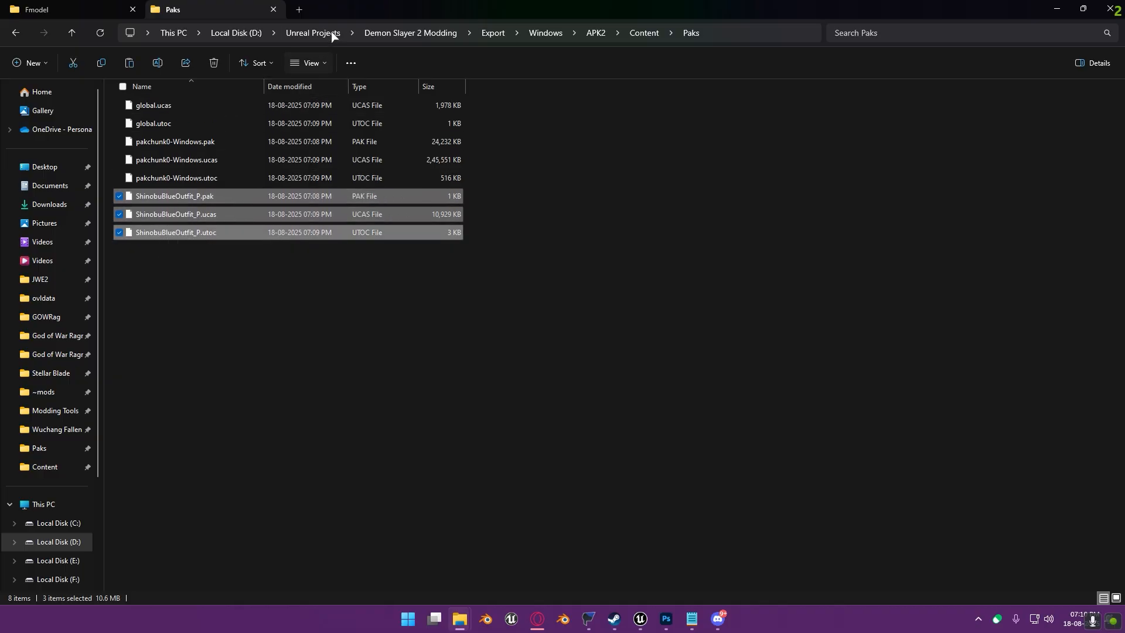
mouse_move(613, 626)
mouse_move(459, 619)
click(703, 563)
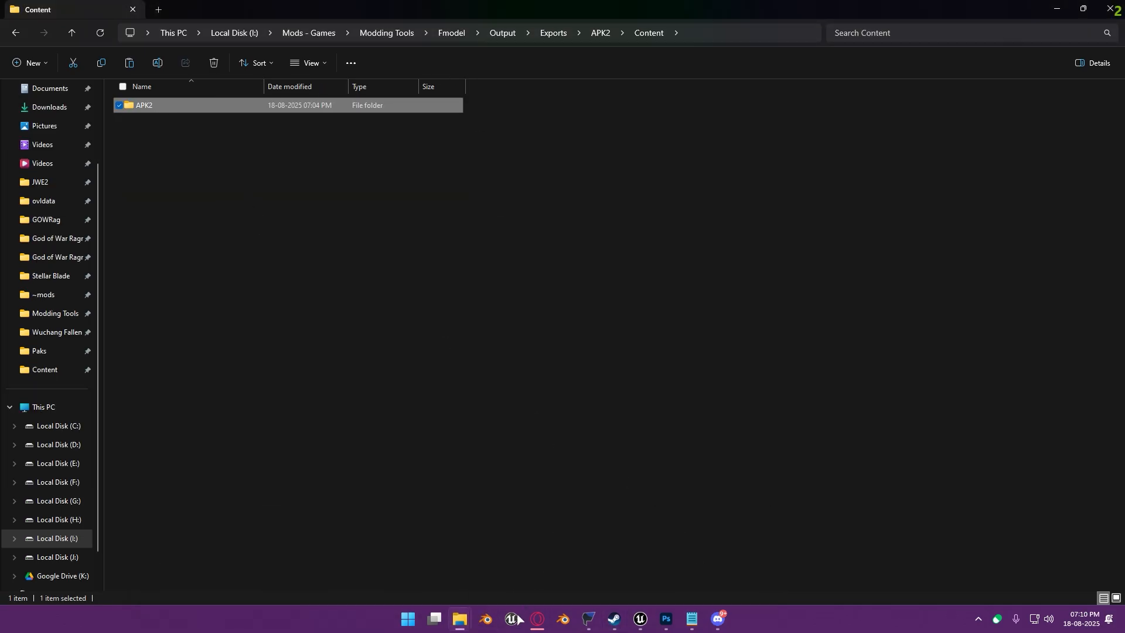
click(606, 561)
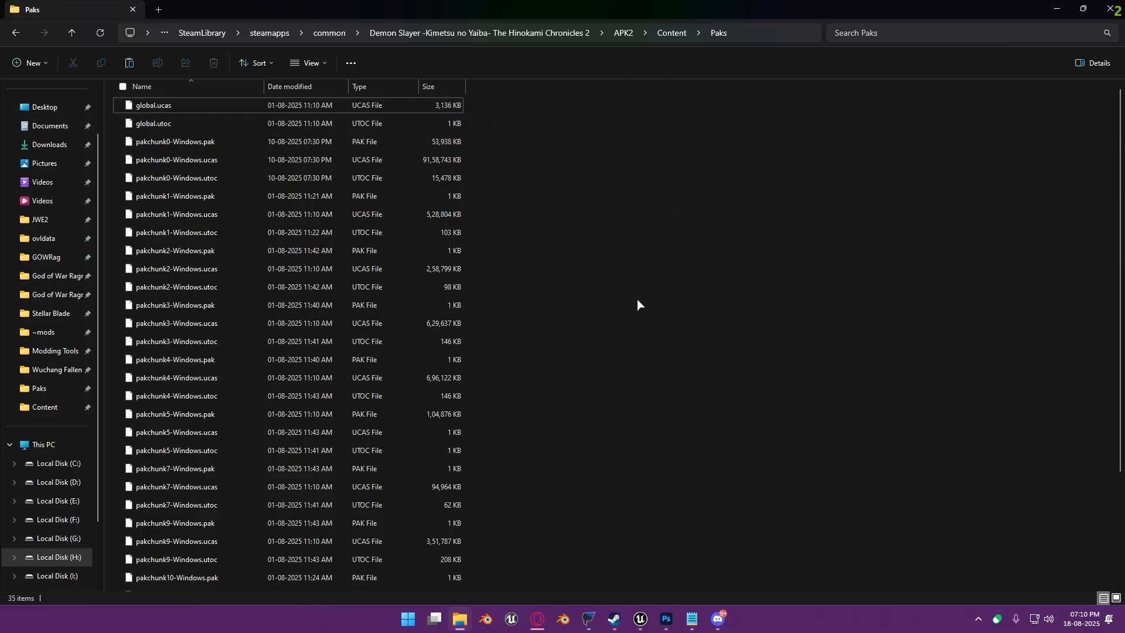
Create a folder named ~mods inside the game's Paks folder and paste the copied mod files into it
key(ctrl+shift+n)
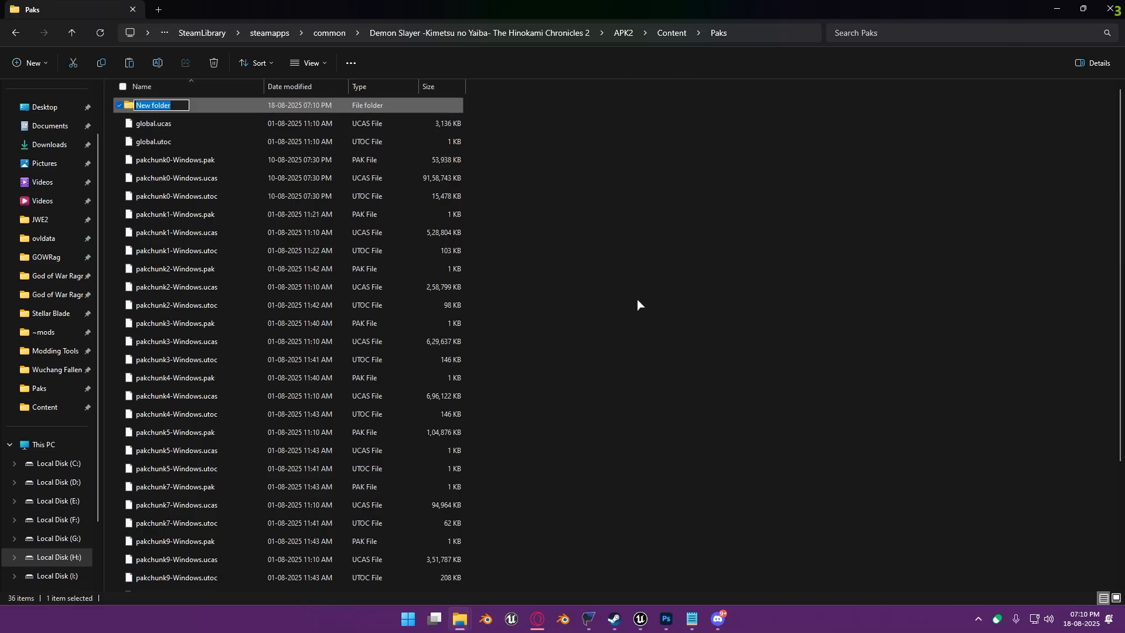
text(~mods)
key(Return)
key(Return)
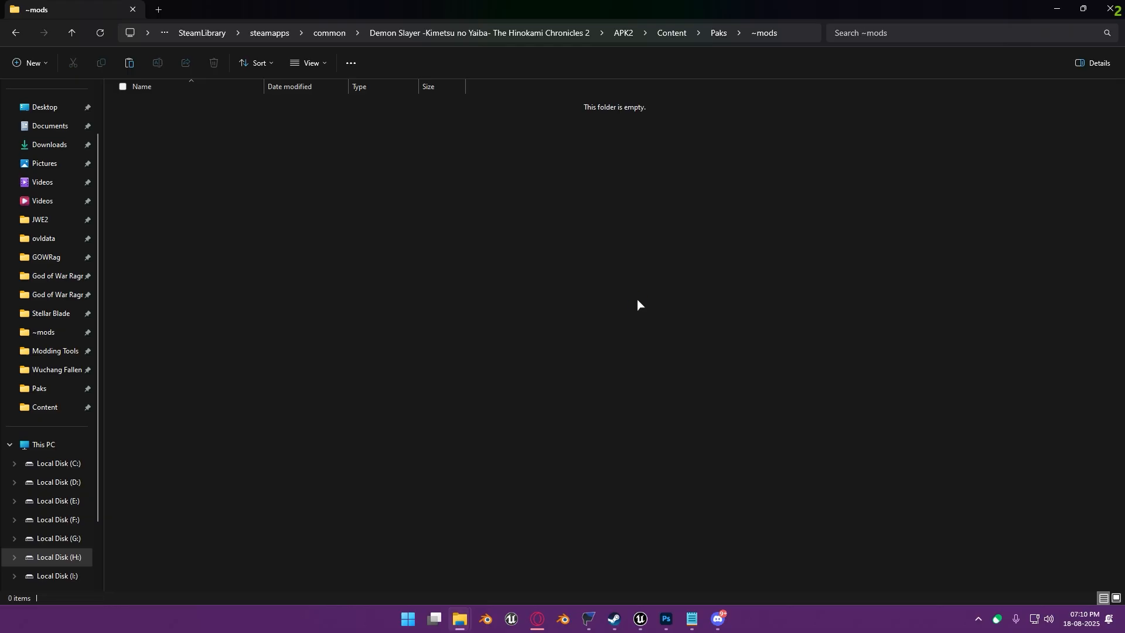
key(ctrl+v)
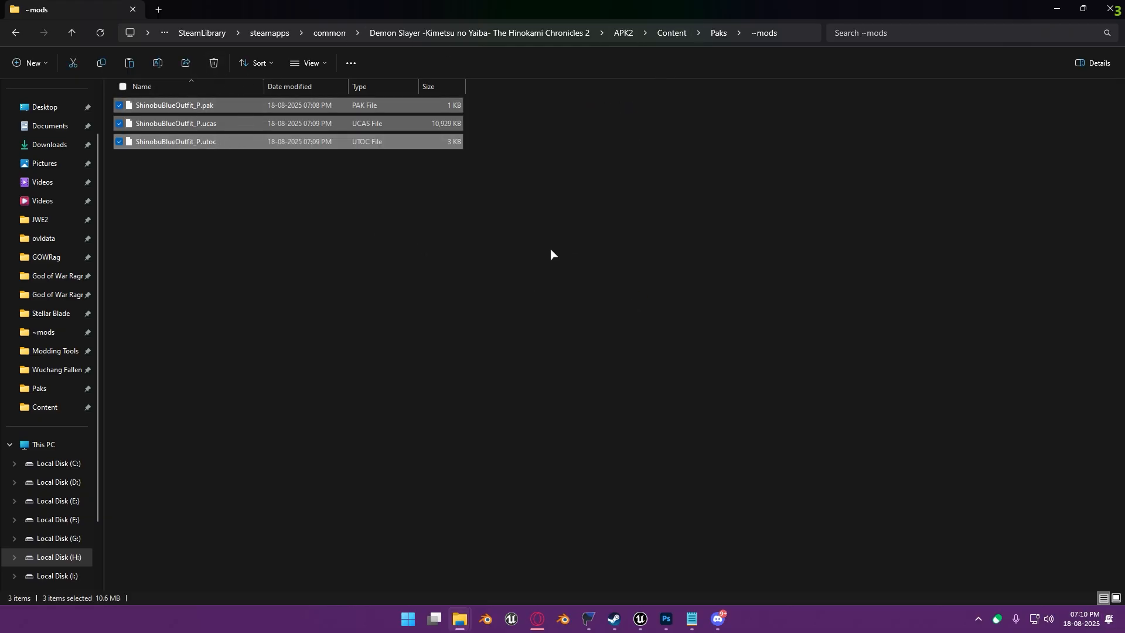
Switch to Steam and launch Demon Slayer -Kimetsu no Yaiba- The Hinokami Chronicles 2
click(543, 458)
click(612, 622)
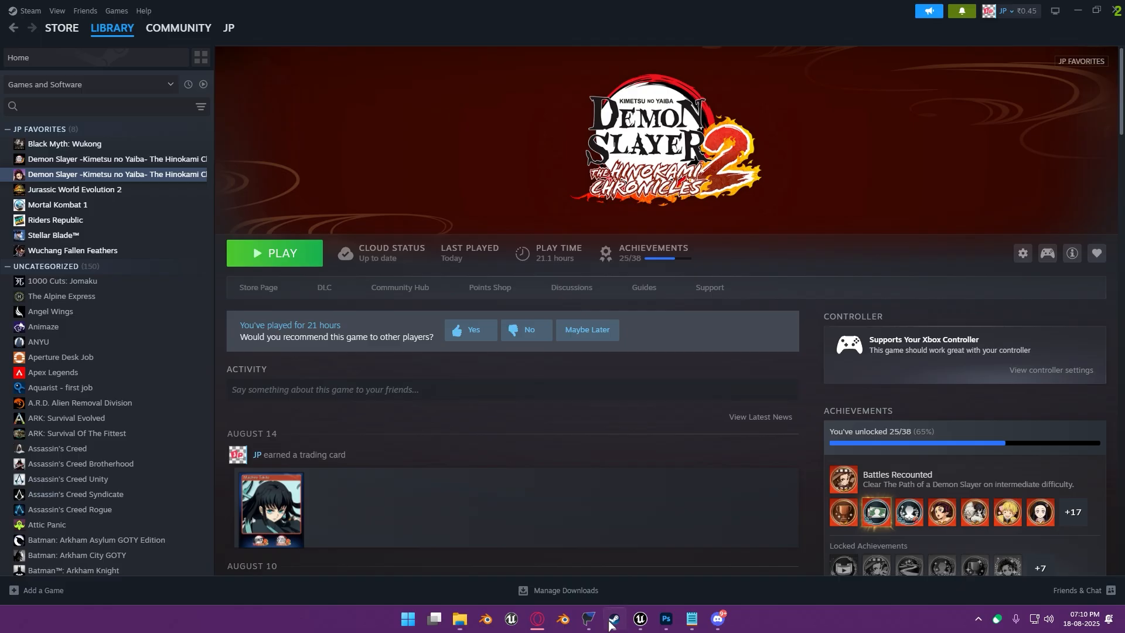
click(300, 252)
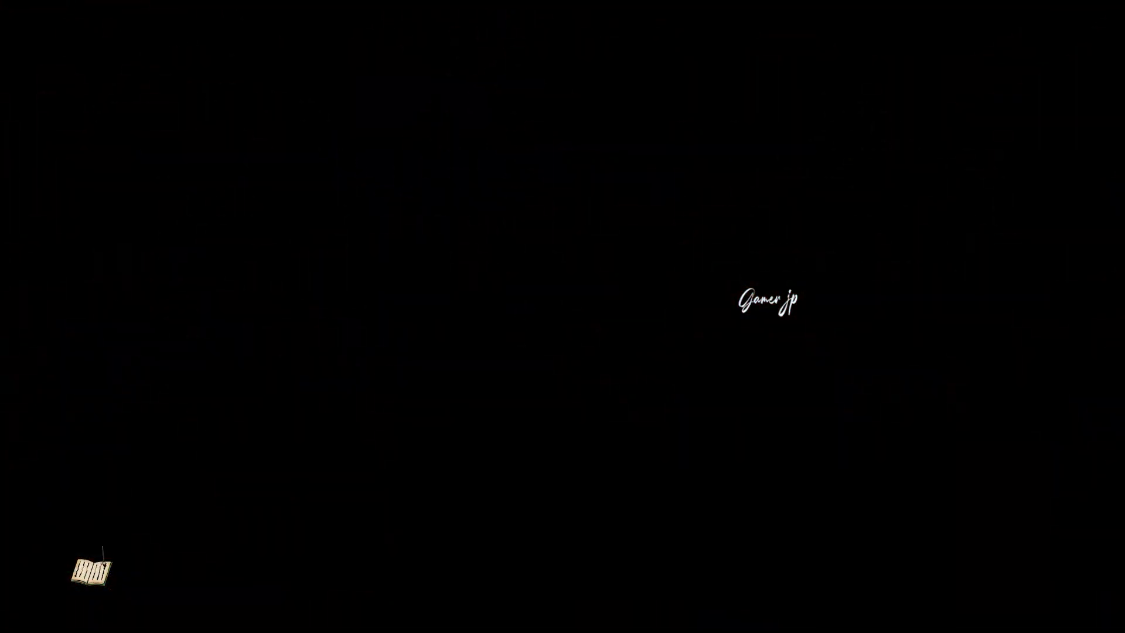
Enter VS Mode in the game and open the character selection for a battle against the CPU
key(period)
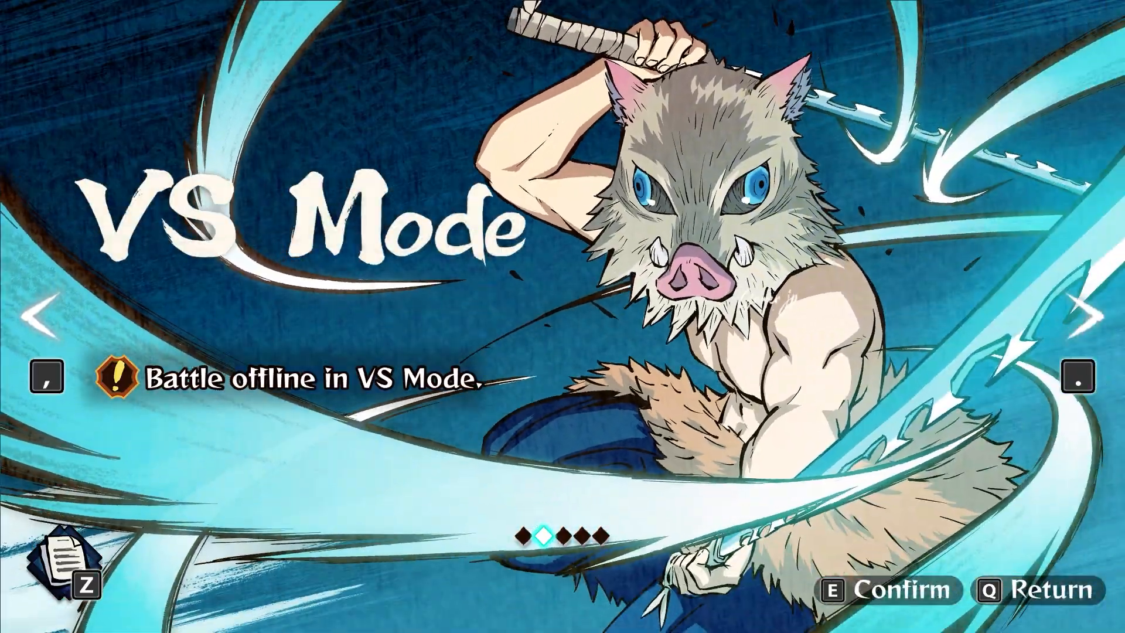
key(Down)
key(Down)
key(e)
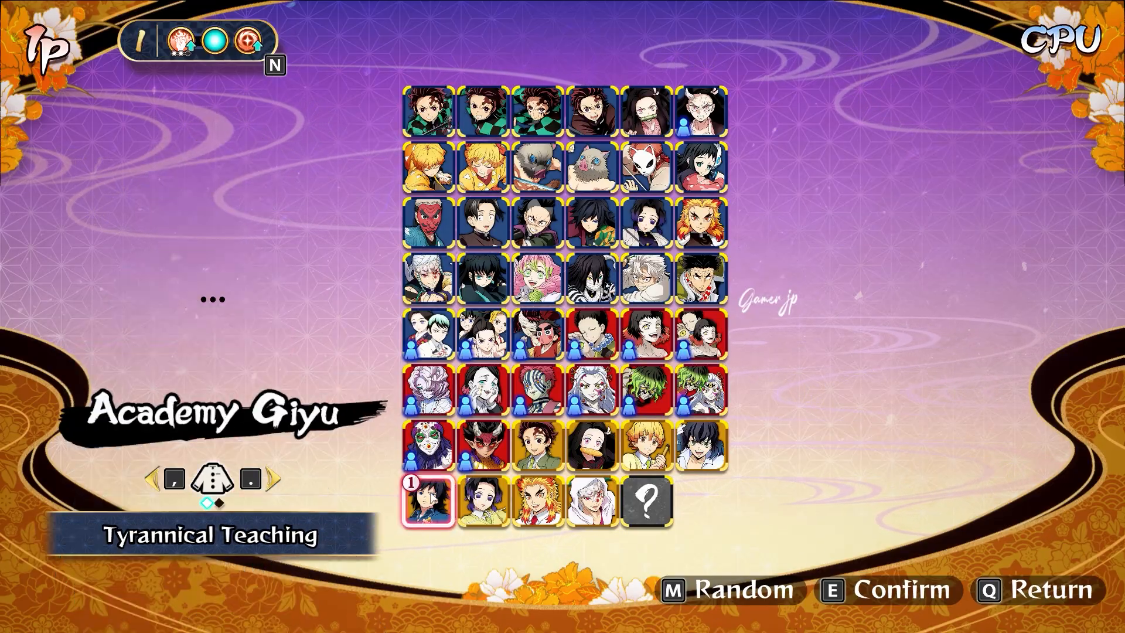
Choose Academy Shinobu and Academy Tanjiro as the 1P team
key(Right)
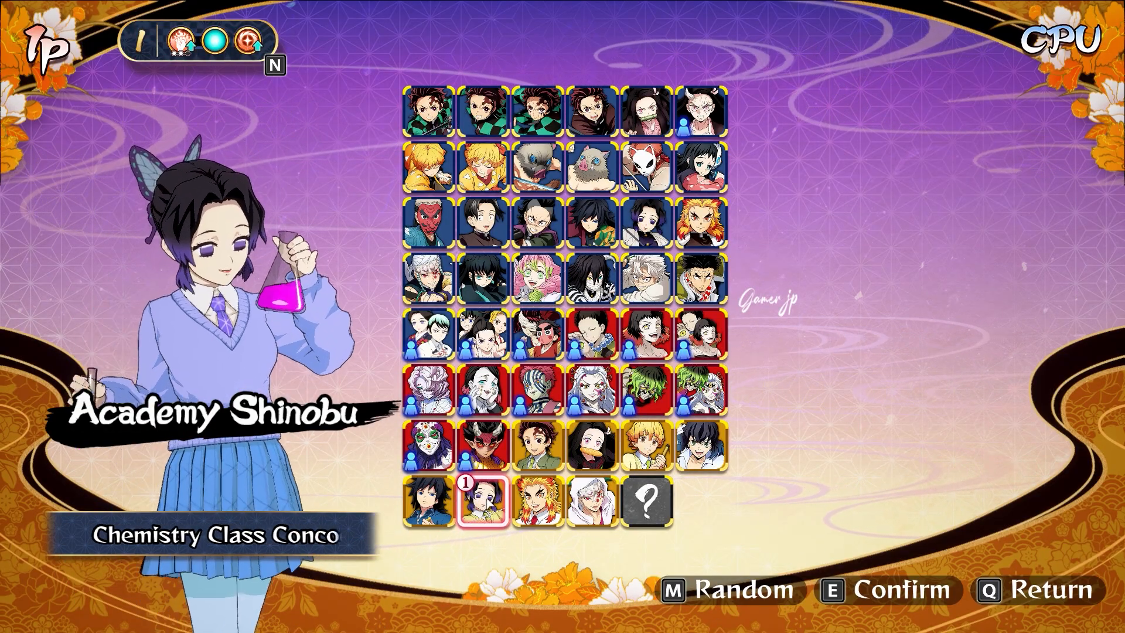
key(e)
key(Right)
key(Left)
key(Left)
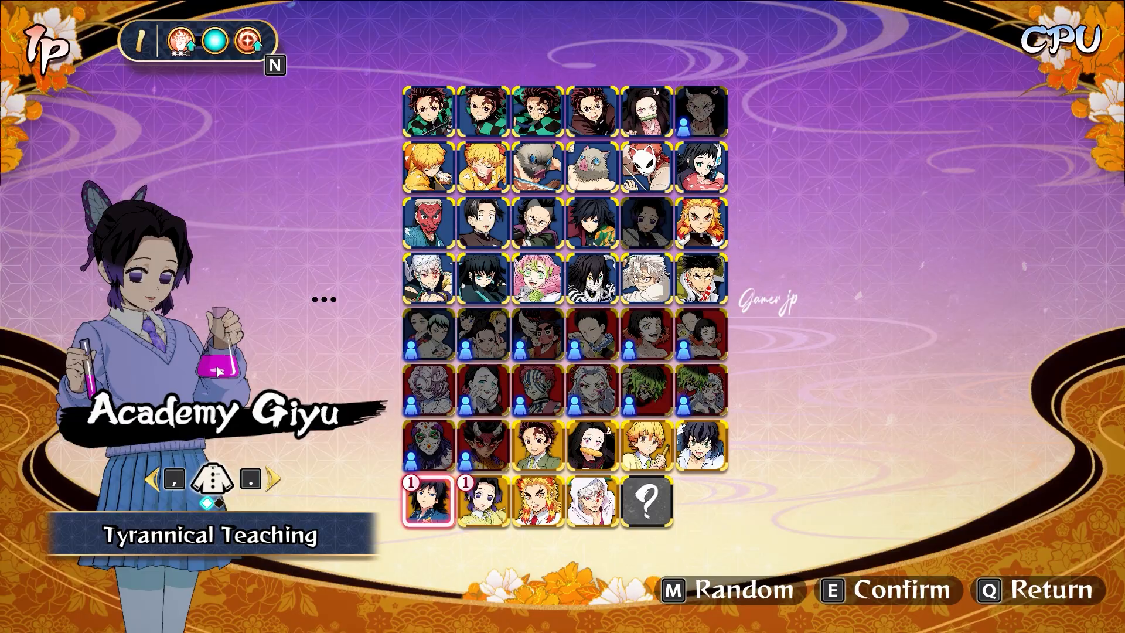
key(Up)
key(Right)
key(Right)
key(e)
Choose Academy Shinobu and Academy Rengoku as the CPU team
key(Down)
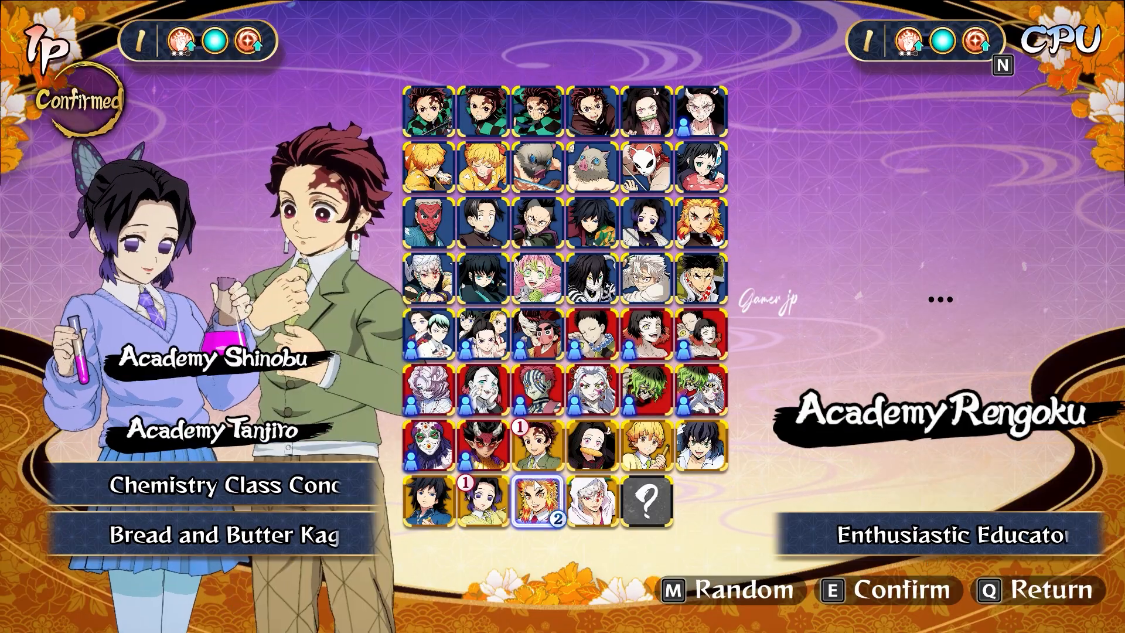
key(Right)
key(Left)
key(Left)
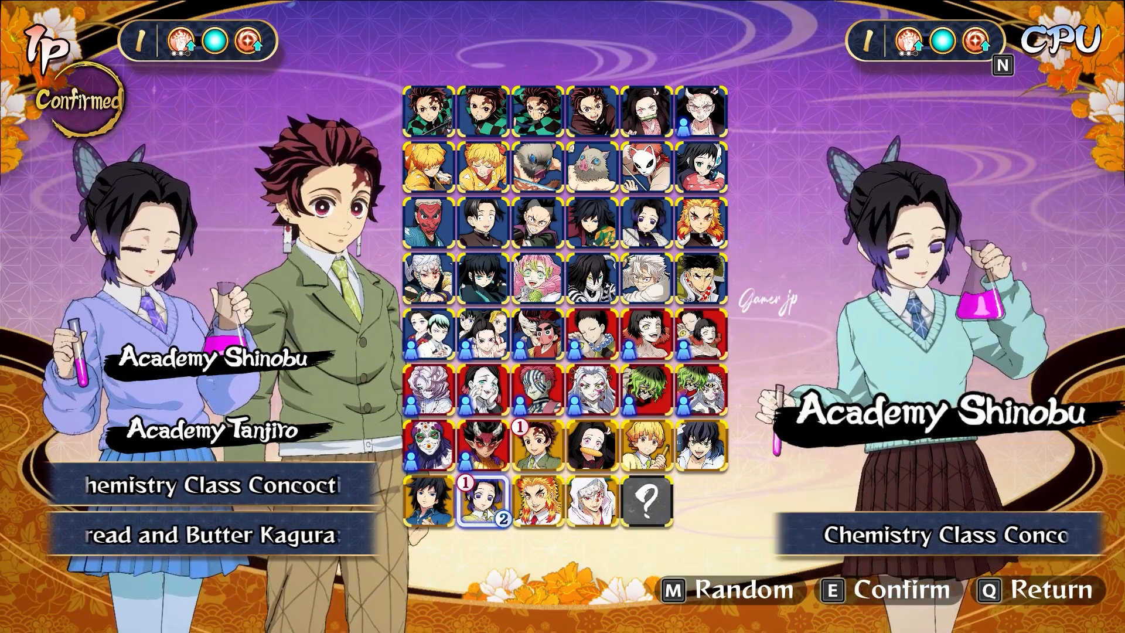
key(e)
key(Right)
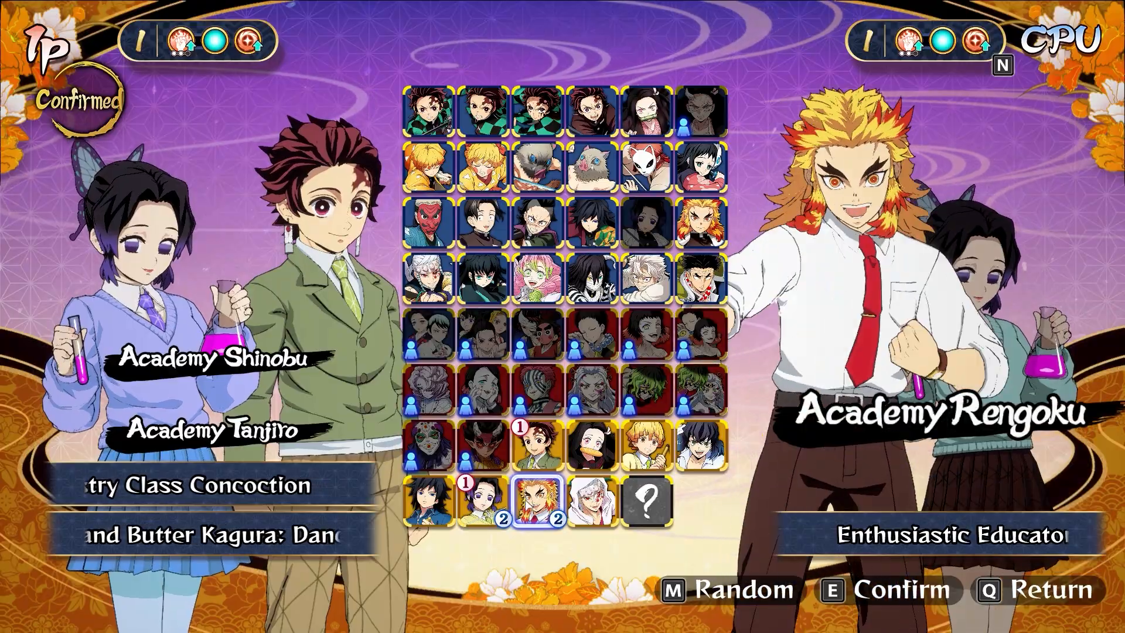
key(e)
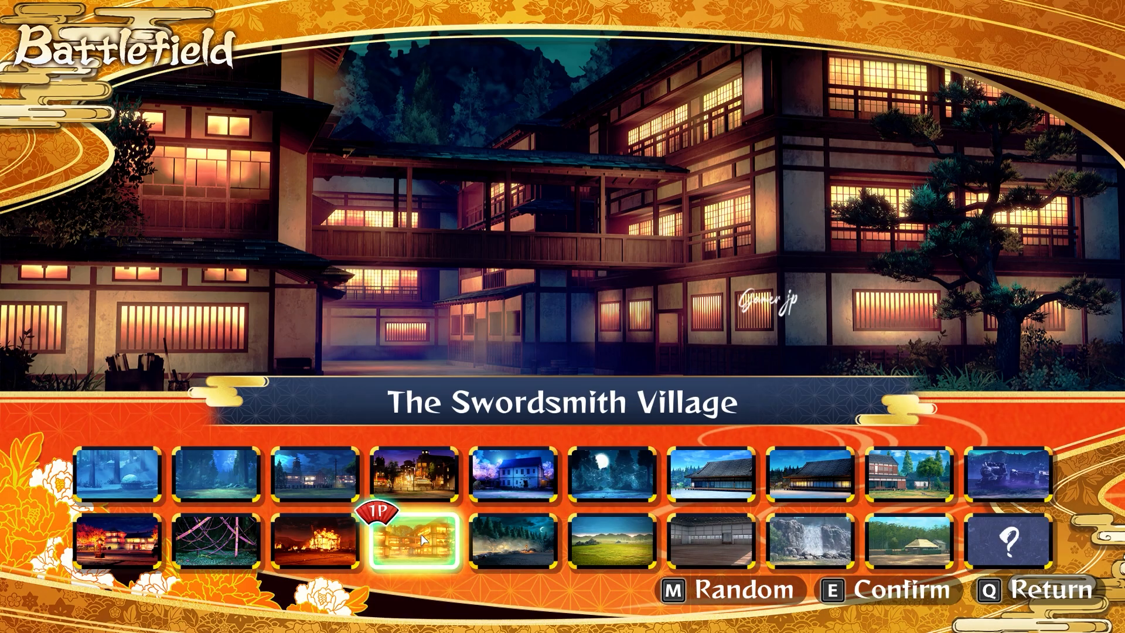
Start the battle on The Swordsmith Village battlefield and examine Academy Shinobu's recoloured outfit in the fight
click(420, 533)
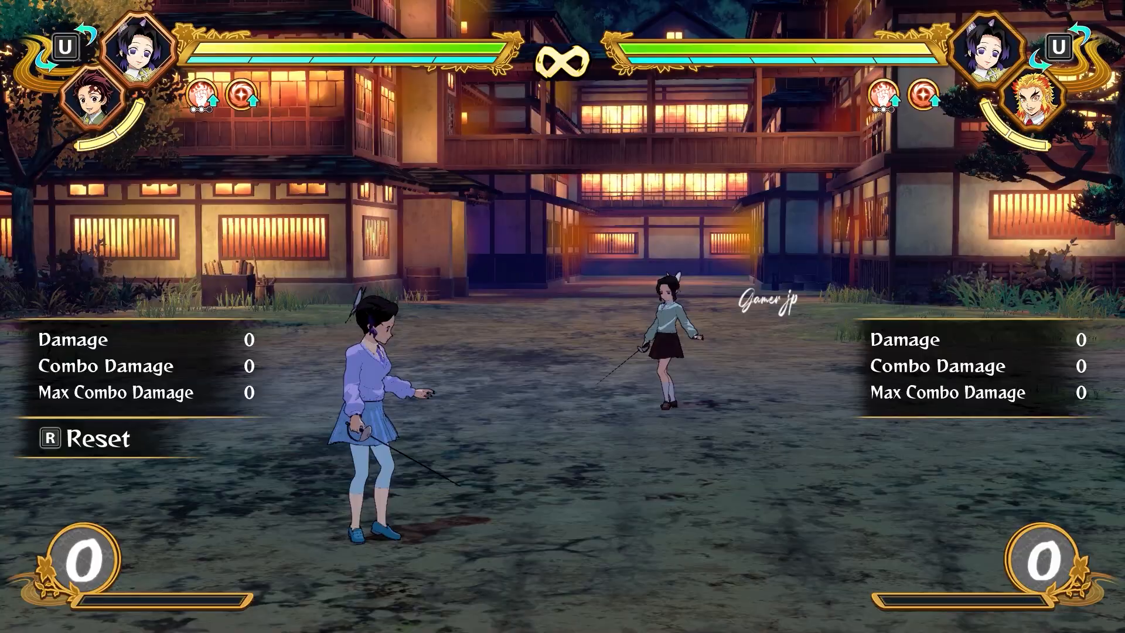
key(w)
key(Escape)
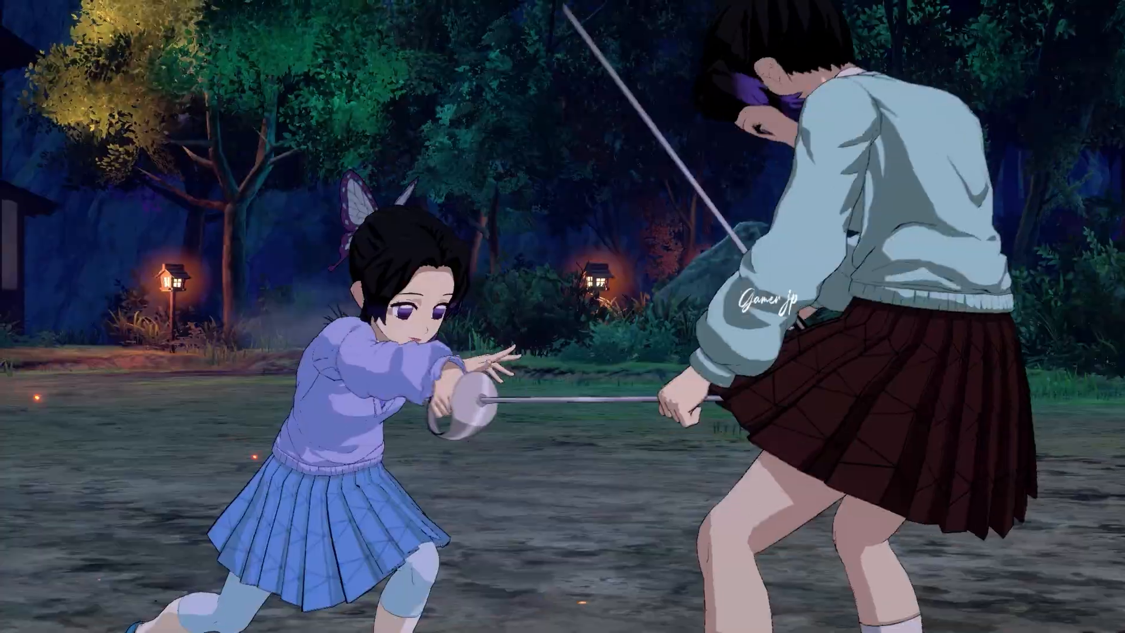